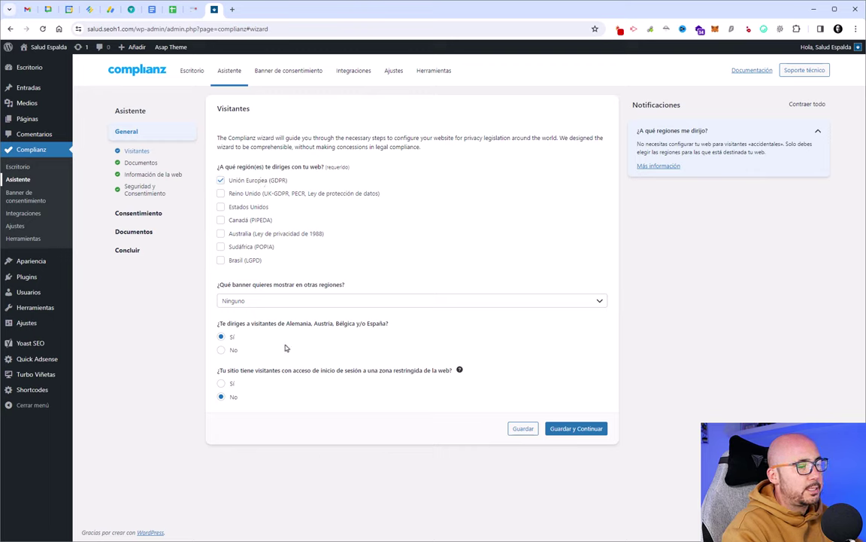
Save visitor settings, then set cookie policy and privacy declaration to 'Generado con Complianz'.
{"action": "left_click", "coordinate": [560, 428]}
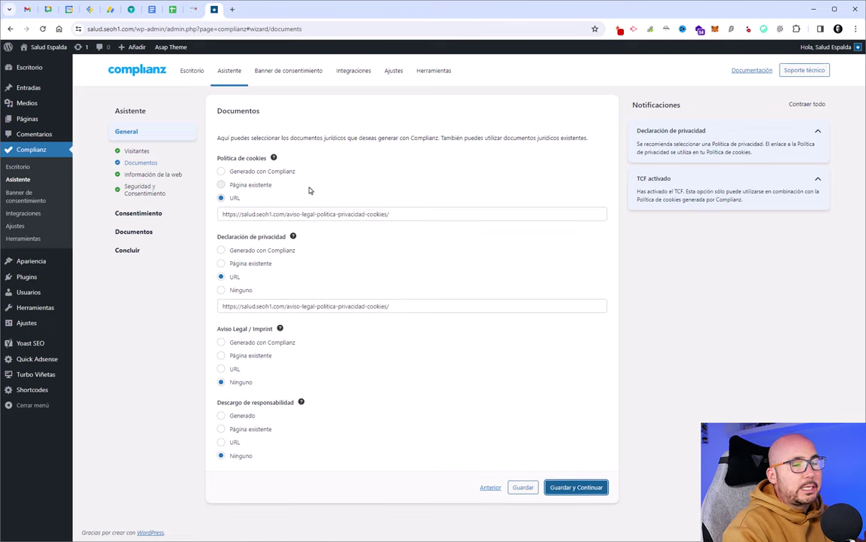
{"action": "left_click_drag", "start_coordinate": [419, 213], "coordinate": [201, 215]}
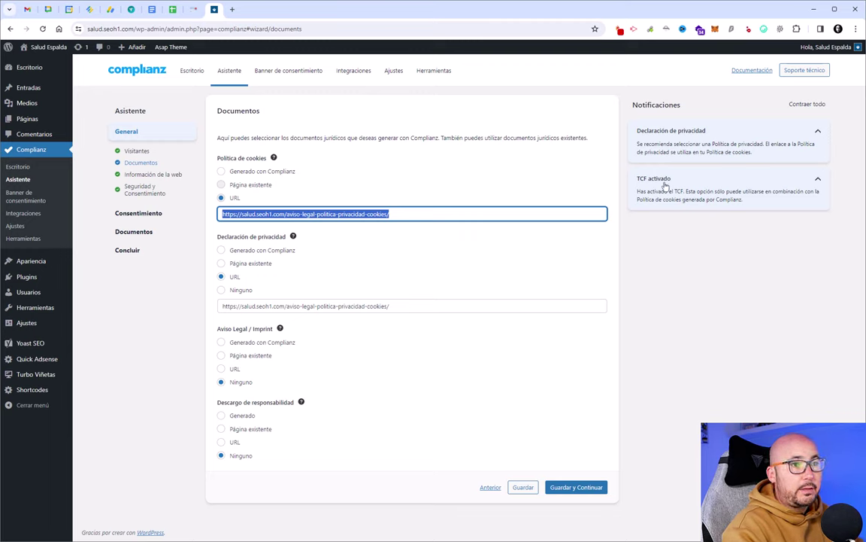
{"action": "left_click", "coordinate": [269, 171]}
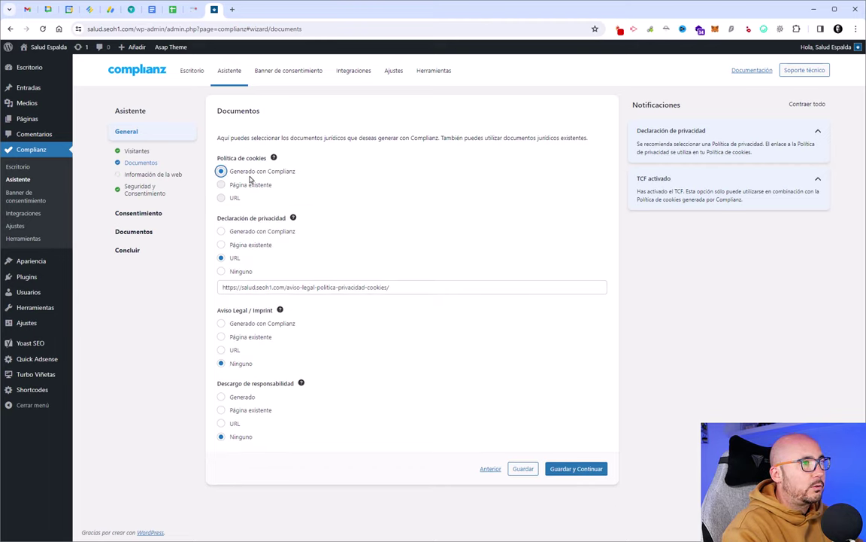
{"action": "left_click", "coordinate": [221, 232]}
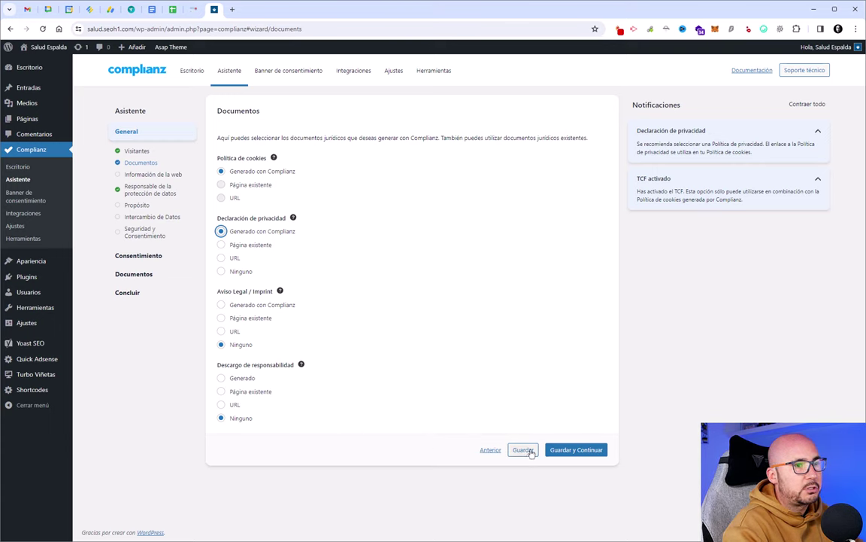
{"action": "left_click", "coordinate": [573, 449]}
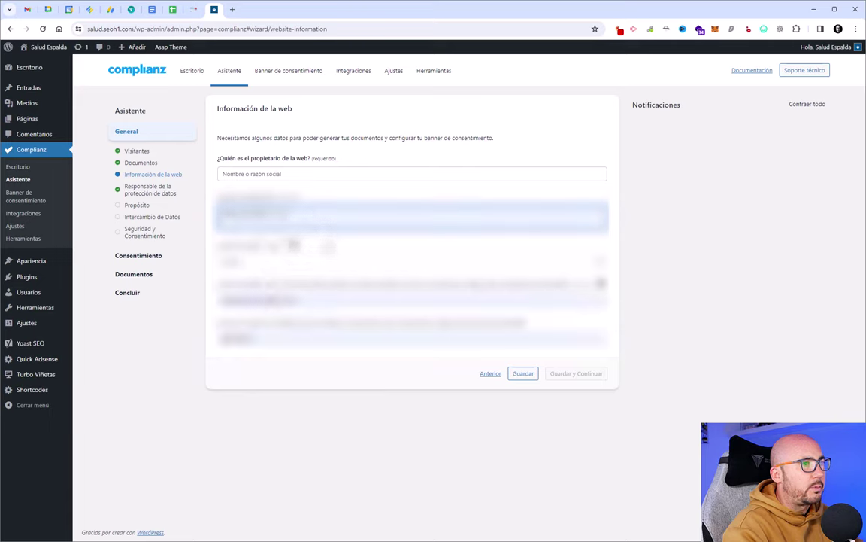
Paste the site owner's full name as website owner, then pass the DPO step unticked.
{"action": "left_click", "coordinate": [309, 173]}
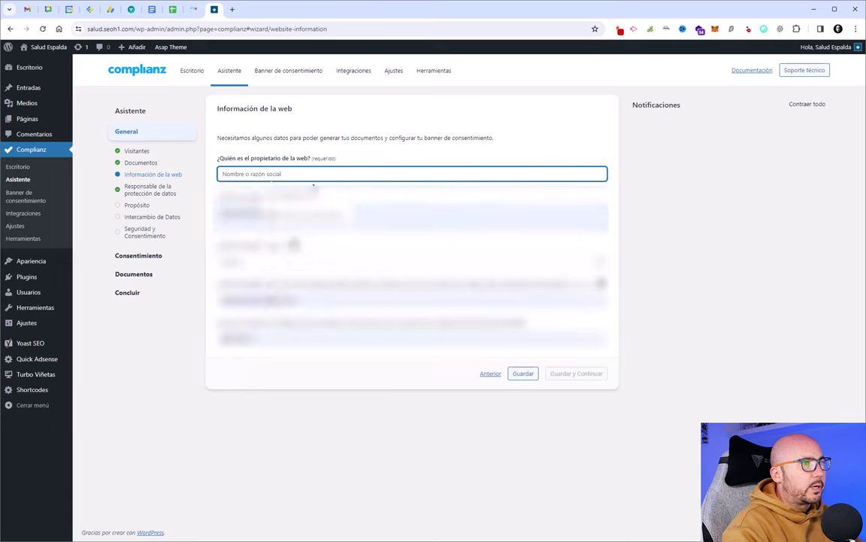
{"action": "type", "text": "Bruno Ramos Lara"}
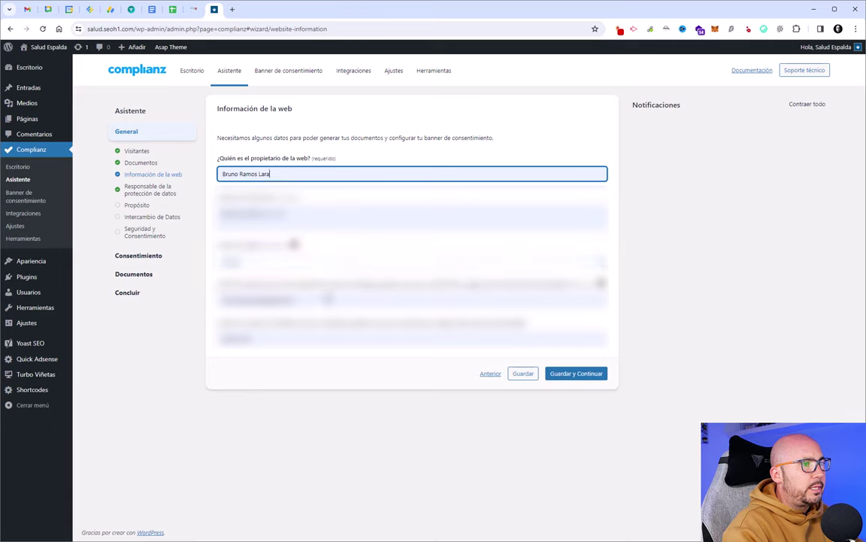
{"action": "left_click", "coordinate": [304, 309]}
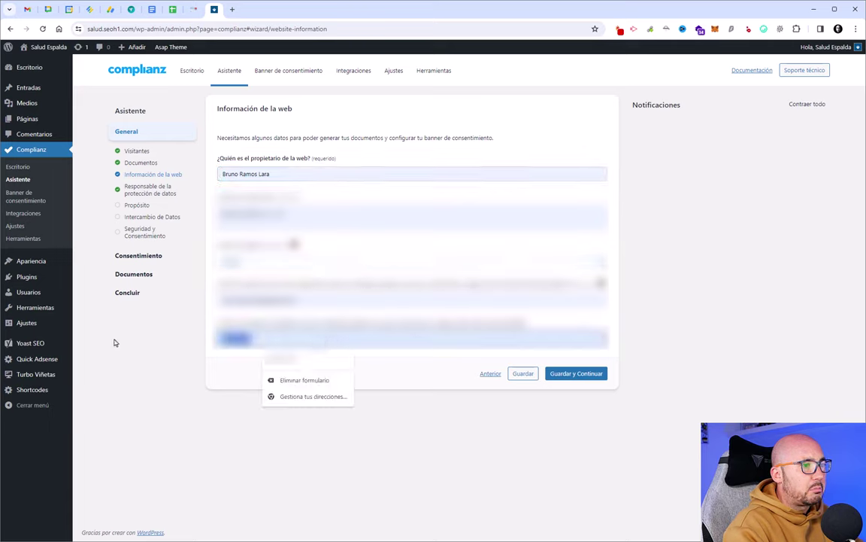
{"action": "left_click", "coordinate": [590, 378]}
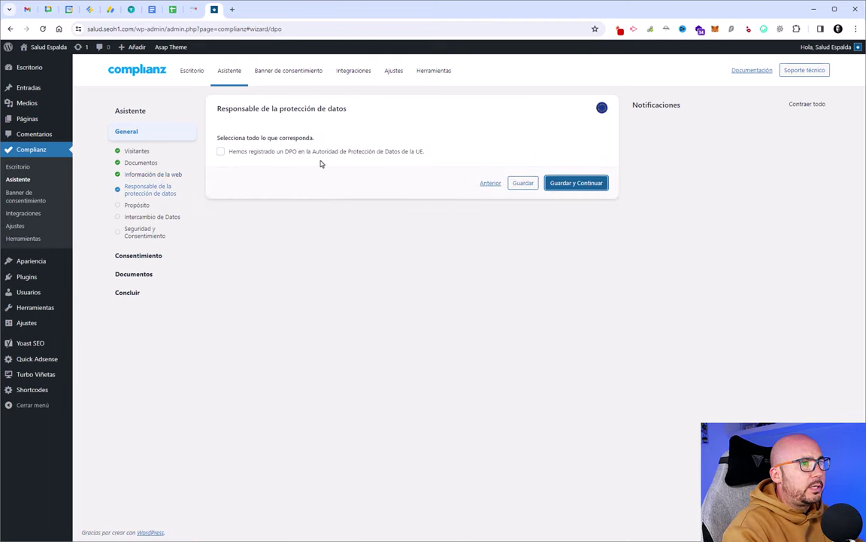
{"action": "left_click", "coordinate": [581, 185]}
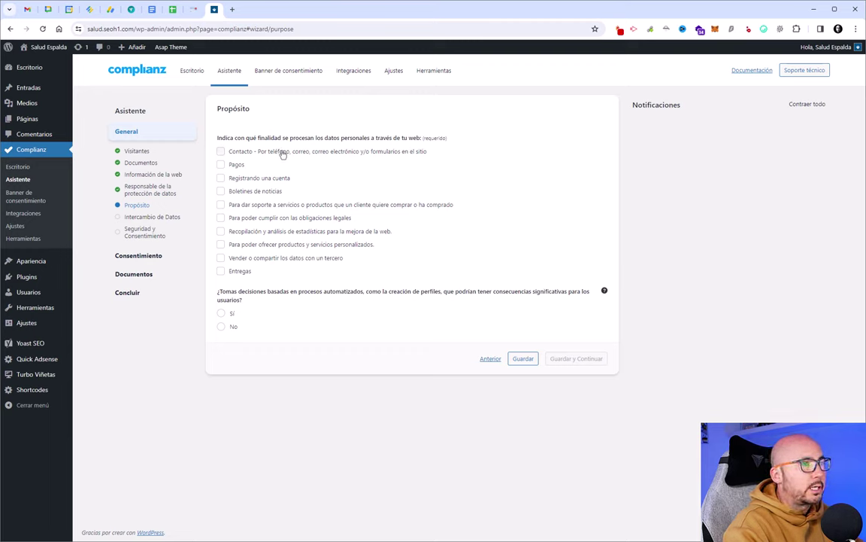
Tick Contacto, Boletines de noticias and Recopilación y análisis de estadísticas; answer No to automated decisions.
{"action": "left_click", "coordinate": [260, 192]}
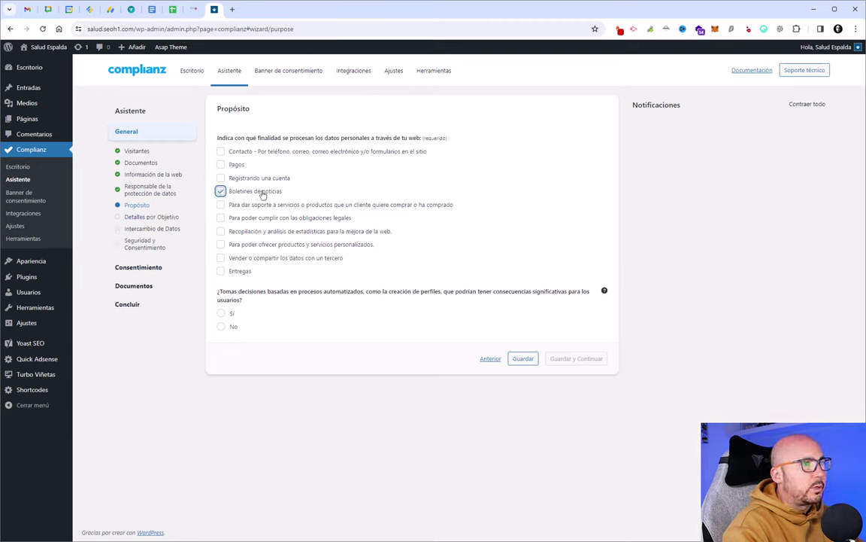
{"action": "left_click", "coordinate": [316, 233]}
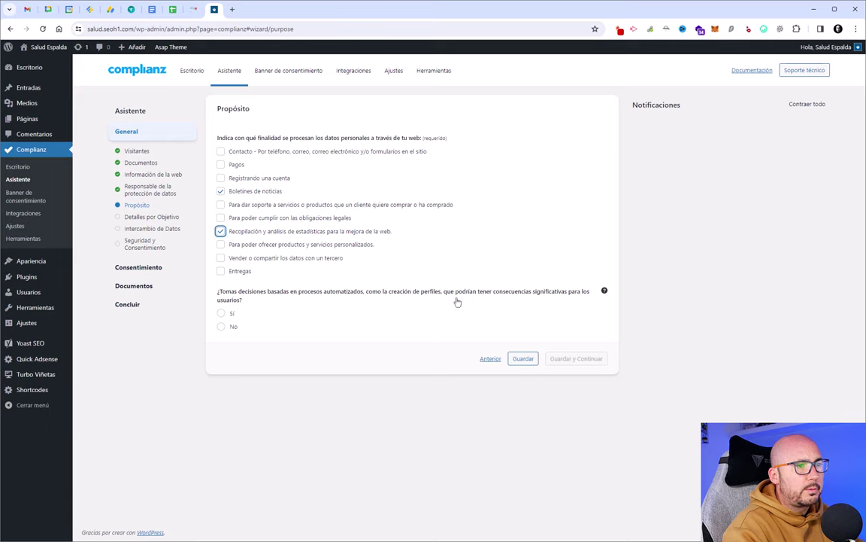
{"action": "left_click", "coordinate": [224, 326]}
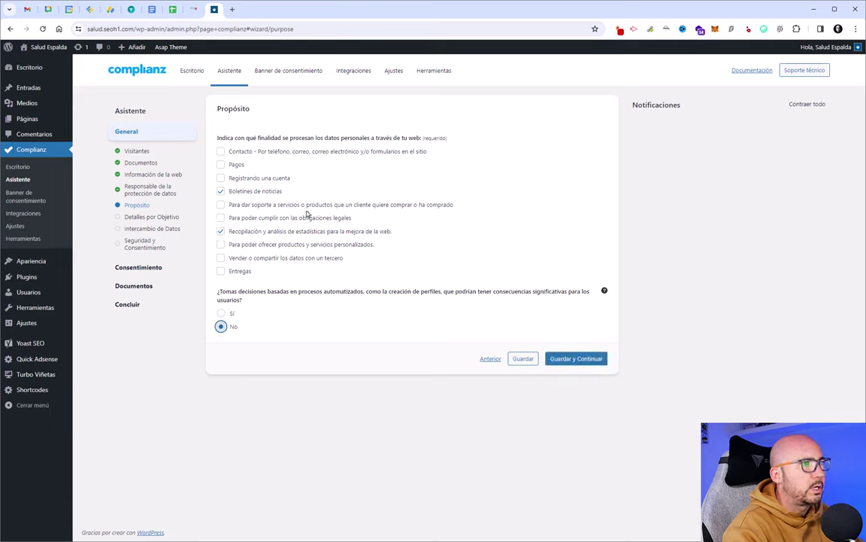
{"action": "left_click", "coordinate": [220, 151]}
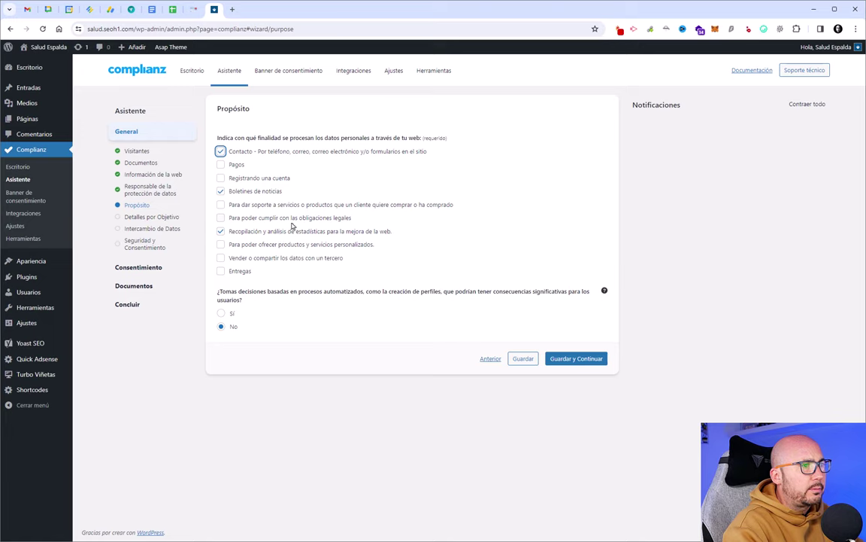
{"action": "left_click", "coordinate": [292, 219]}
{"action": "left_click", "coordinate": [292, 219]}
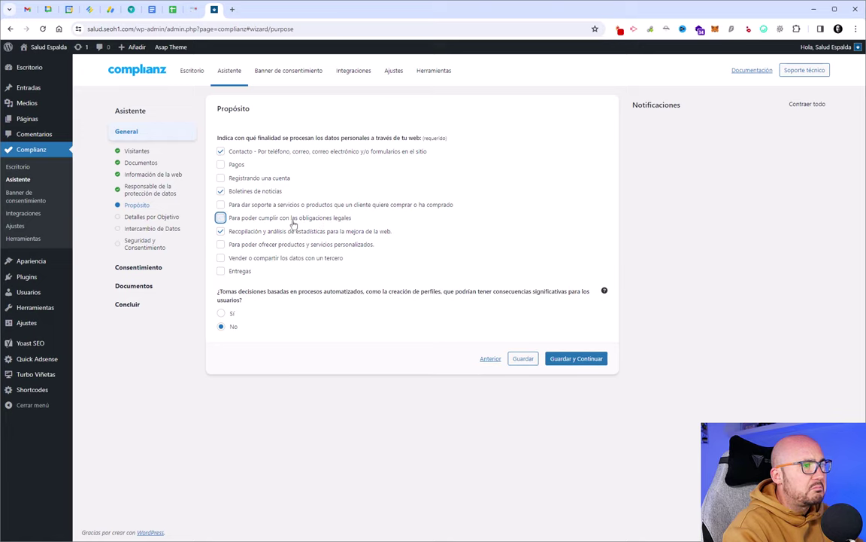
{"action": "left_click", "coordinate": [586, 362]}
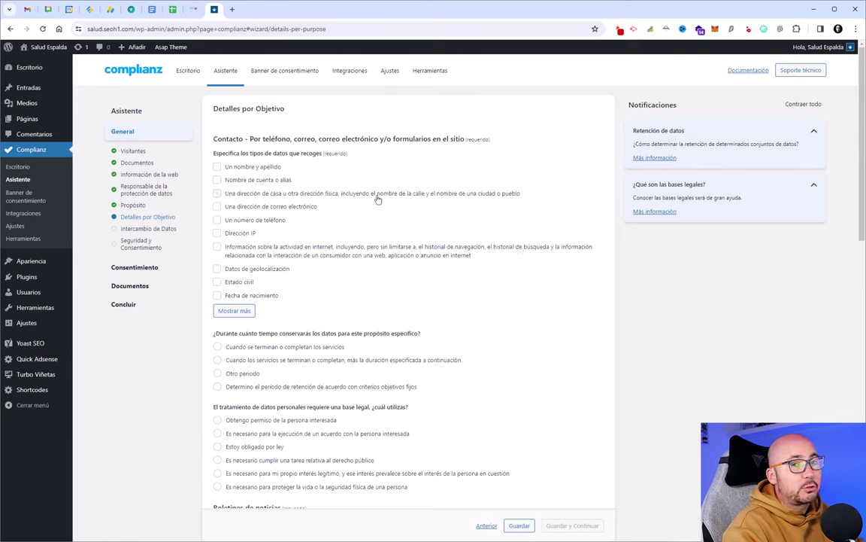
For Contacto, collect e-mail address, keep it until services end, with consent as legal basis.
{"action": "left_click", "coordinate": [281, 209]}
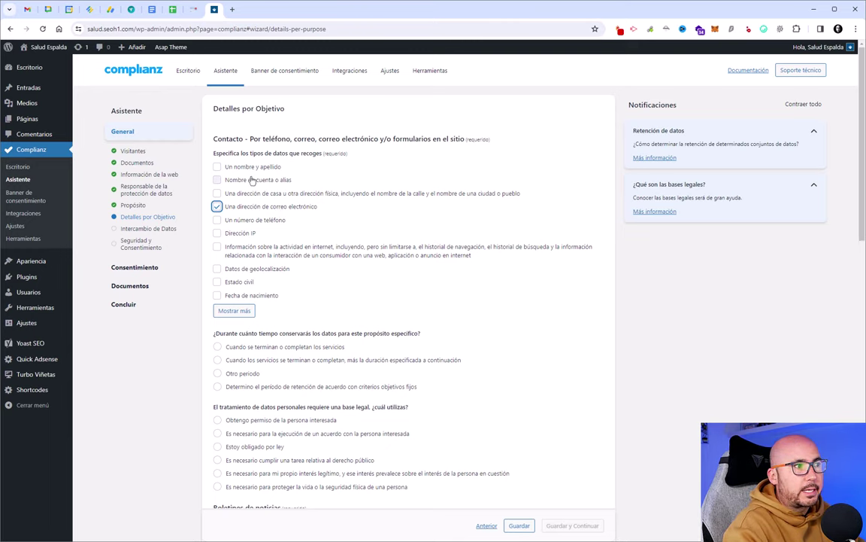
{"action": "scroll", "coordinate": [280, 297], "scroll_direction": "down", "scroll_amount": 2}
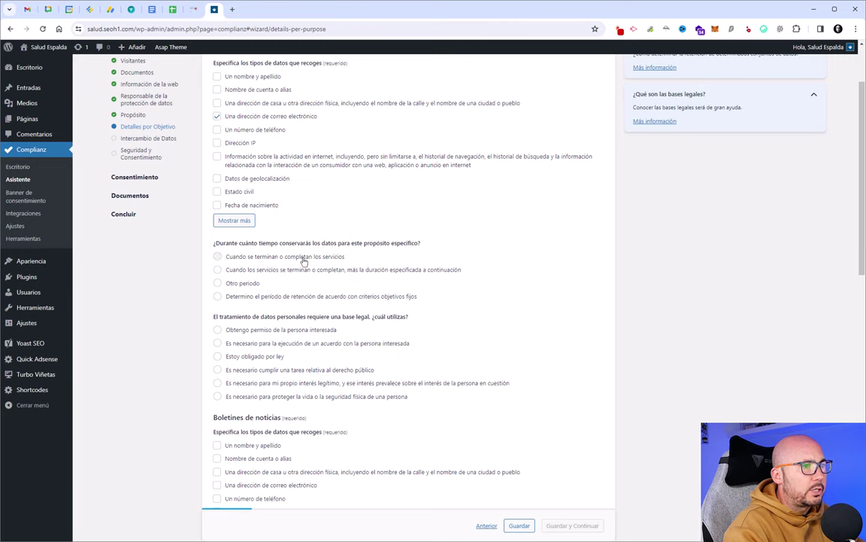
{"action": "left_click", "coordinate": [262, 256]}
{"action": "scroll", "coordinate": [259, 304], "scroll_direction": "down", "scroll_amount": 1}
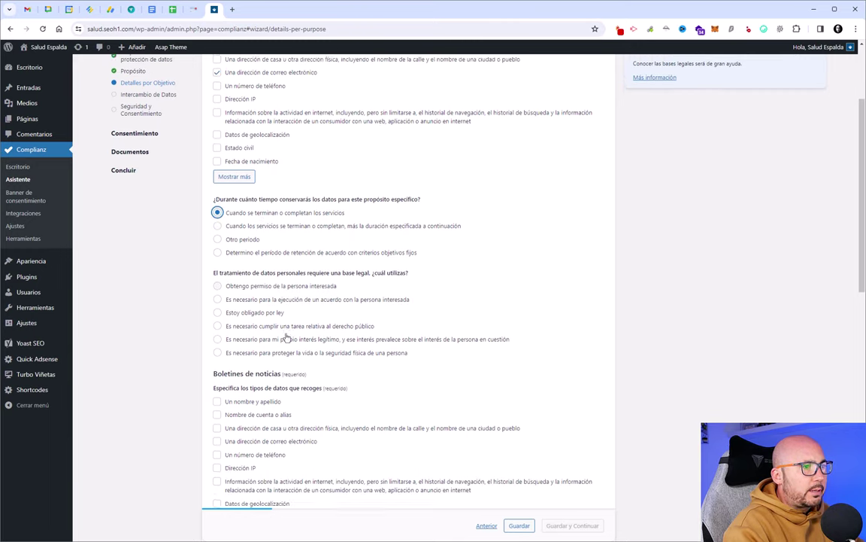
{"action": "left_click", "coordinate": [274, 286]}
For newsletters, collect e-mail address, retain until services end, with consent as legal basis.
{"action": "scroll", "coordinate": [272, 319], "scroll_direction": "down", "scroll_amount": 2}
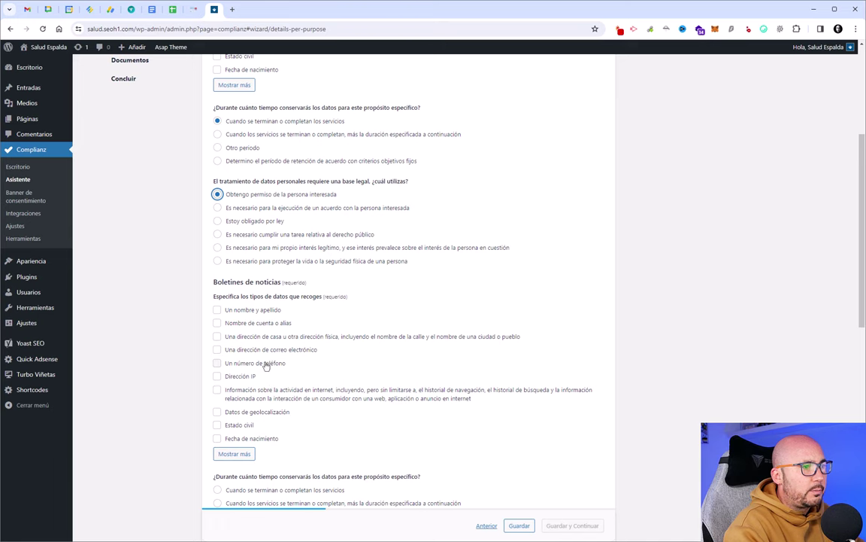
{"action": "left_click", "coordinate": [268, 348]}
{"action": "scroll", "coordinate": [260, 344], "scroll_direction": "down", "scroll_amount": 3}
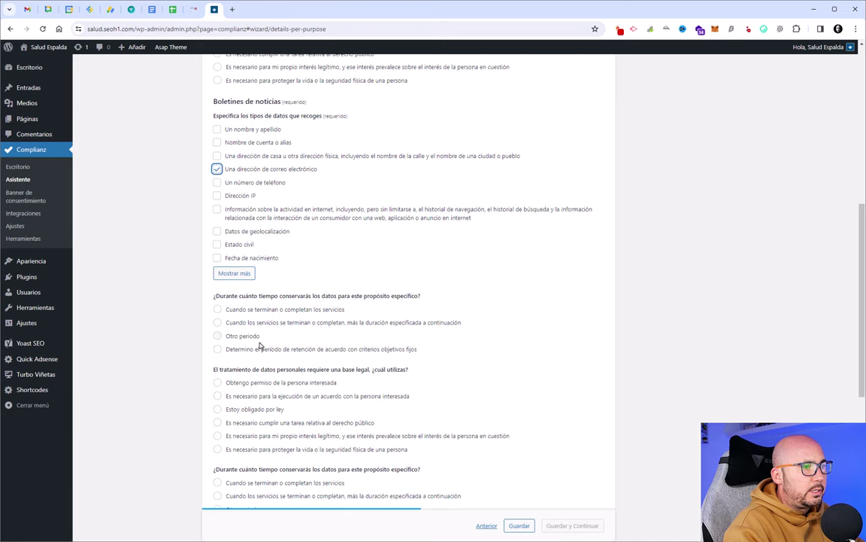
{"action": "left_click", "coordinate": [248, 305]}
{"action": "scroll", "coordinate": [271, 316], "scroll_direction": "down", "scroll_amount": 1}
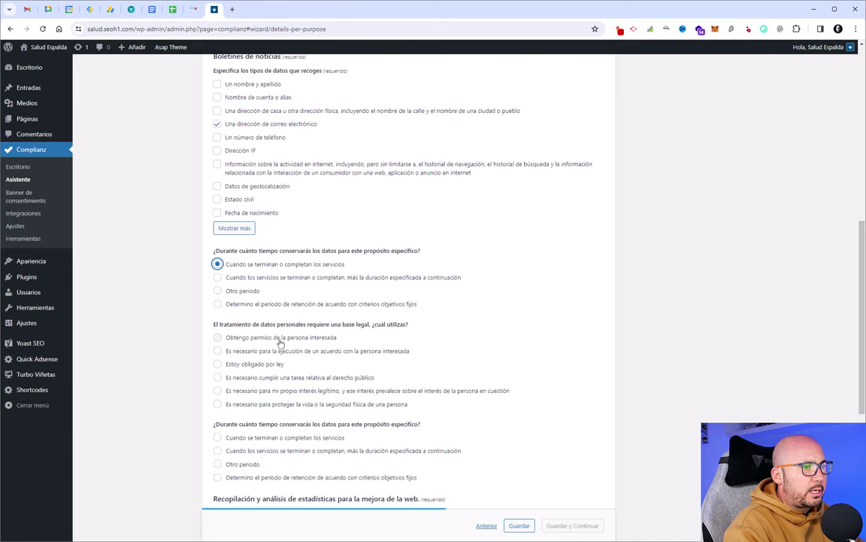
{"action": "left_click", "coordinate": [272, 339]}
{"action": "scroll", "coordinate": [349, 370], "scroll_direction": "down", "scroll_amount": 2}
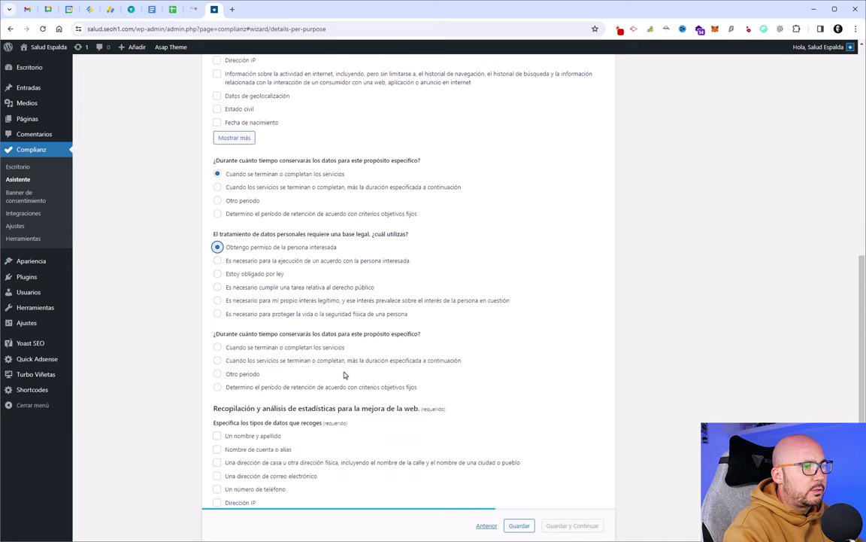
{"action": "left_click", "coordinate": [264, 348]}
For statistics, collect IP address with consent as legal basis, then save the purpose details.
{"action": "scroll", "coordinate": [319, 368], "scroll_direction": "down", "scroll_amount": 3}
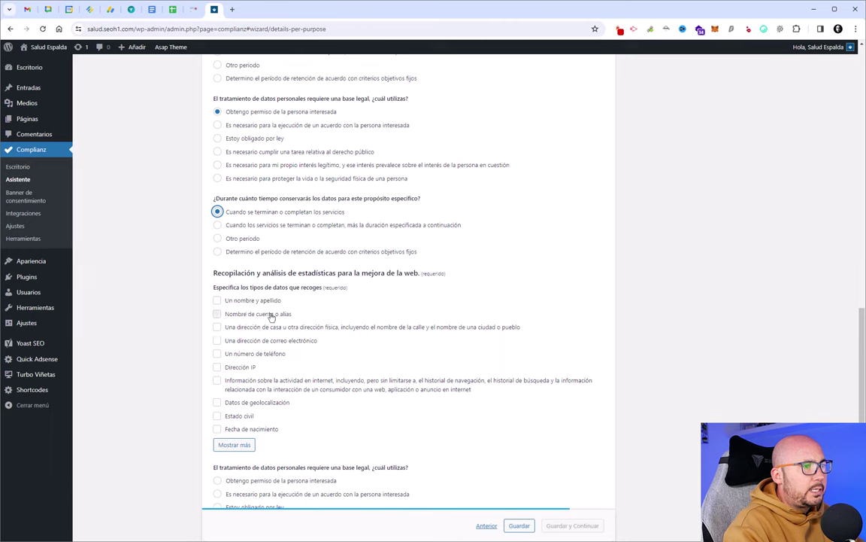
{"action": "left_click", "coordinate": [217, 366]}
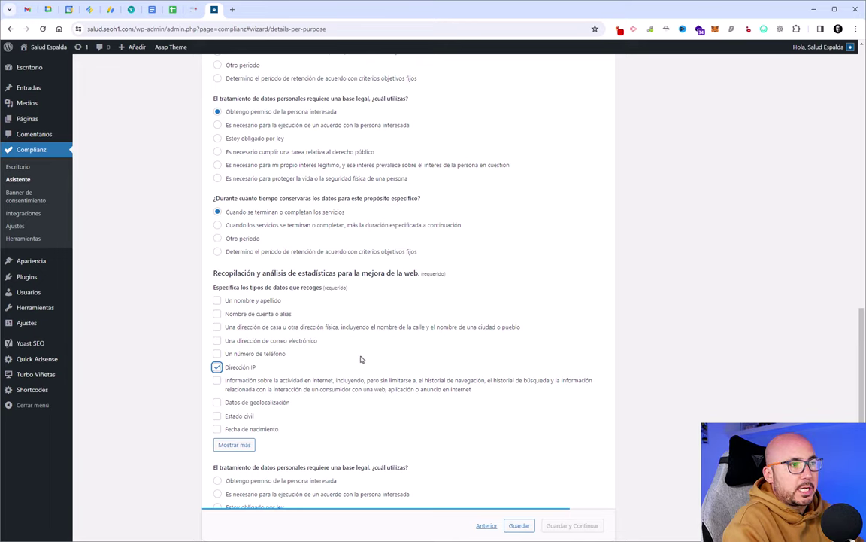
{"action": "scroll", "coordinate": [361, 359], "scroll_direction": "down", "scroll_amount": 2}
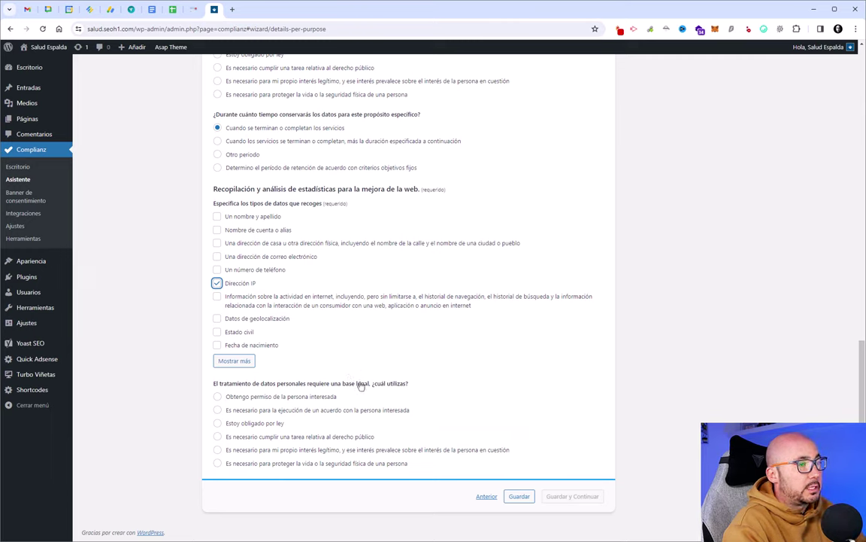
{"action": "left_click", "coordinate": [293, 401]}
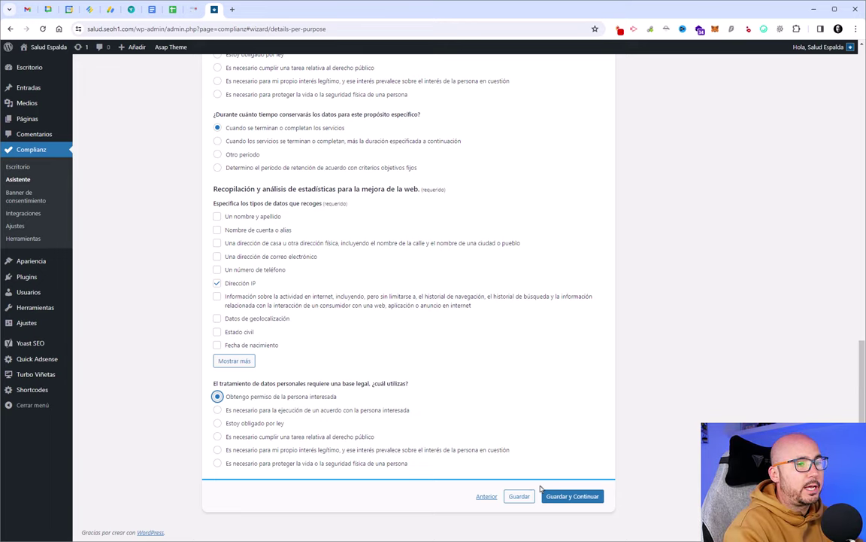
{"action": "left_click", "coordinate": [570, 496]}
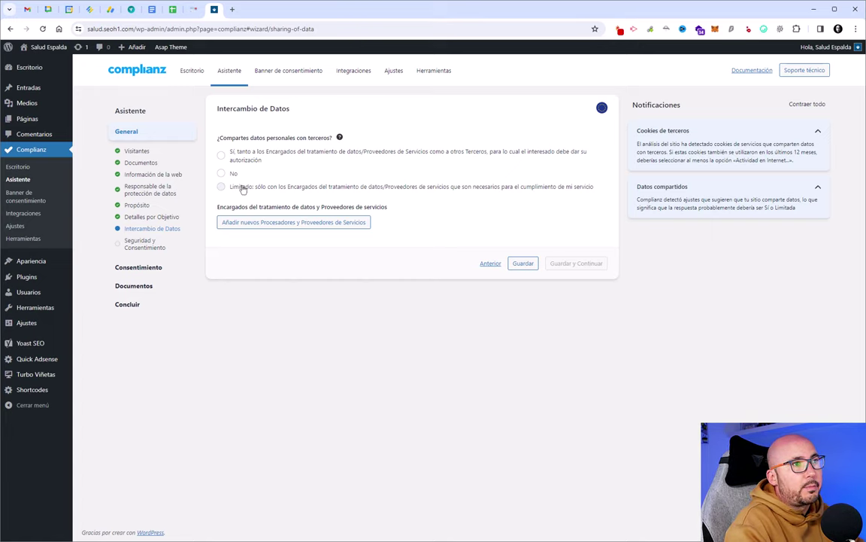
Answer that data is shared with third parties and add a third party named 'Google INC'.
{"action": "left_click", "coordinate": [220, 154]}
{"action": "left_click", "coordinate": [348, 294]}
{"action": "left_click", "coordinate": [319, 340]}
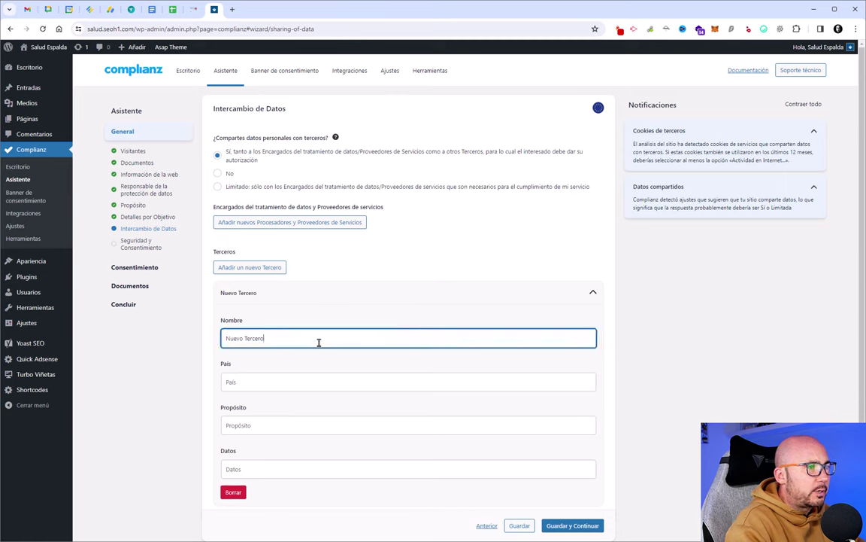
{"action": "left_click_drag", "start_coordinate": [319, 340], "coordinate": [130, 333]}
{"action": "type", "text": "Google INC"}
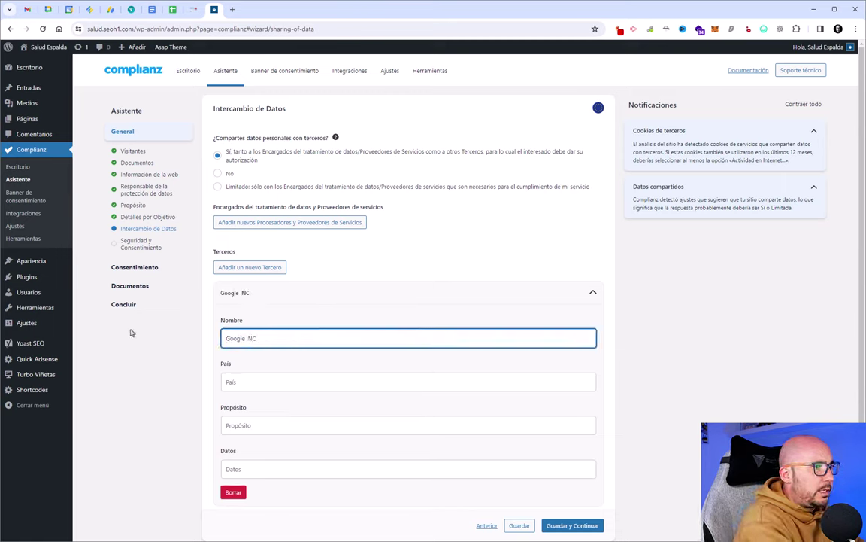
Give Google INC country 'Estados Unidos' and purpose 'Analítica web', then save.
{"action": "left_click", "coordinate": [261, 379]}
{"action": "type", "text": "Estados"}
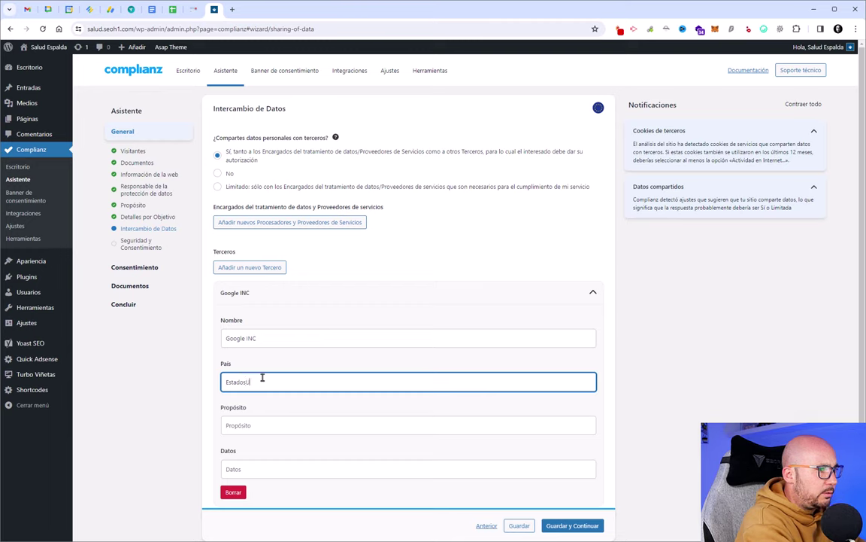
{"action": "type", "text": " Unidos"}
{"action": "key", "text": "Tab"}
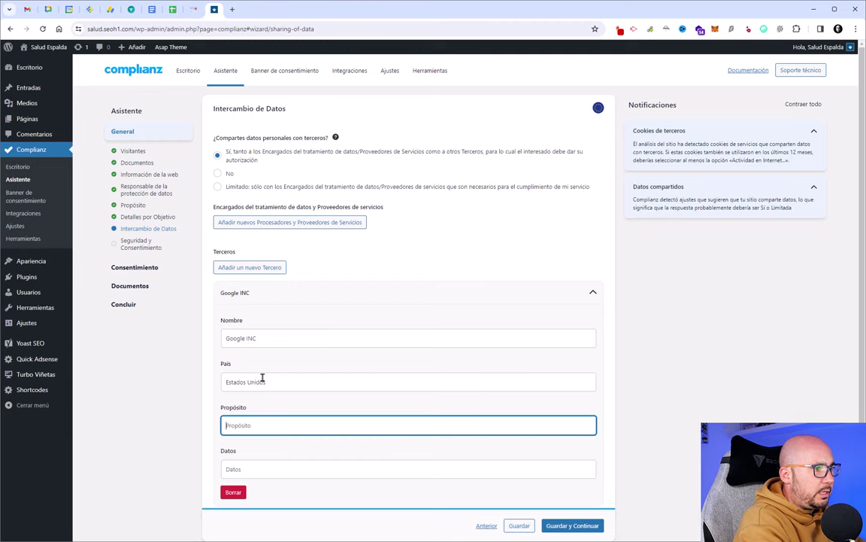
{"action": "type", "text": "A"}
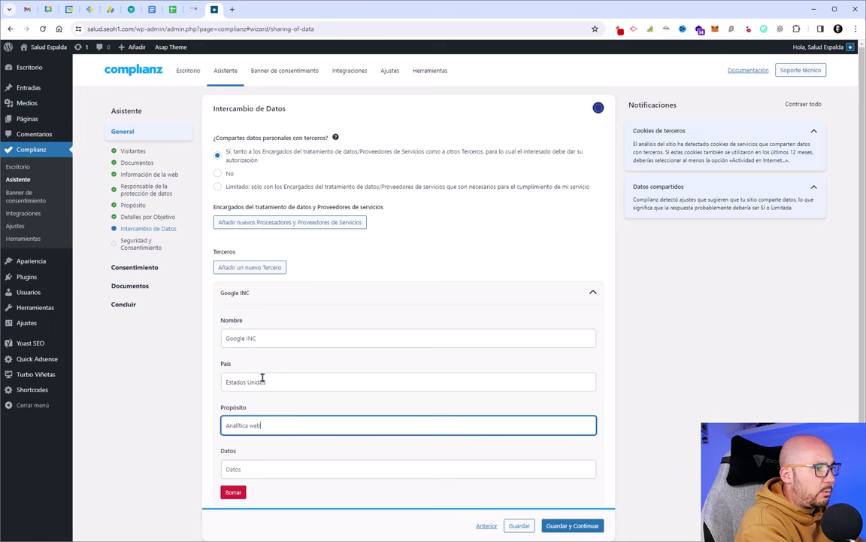
{"action": "type", "text": "nalítica web"}
{"action": "scroll", "coordinate": [263, 374], "scroll_direction": "down", "scroll_amount": 1}
{"action": "left_click", "coordinate": [372, 430]}
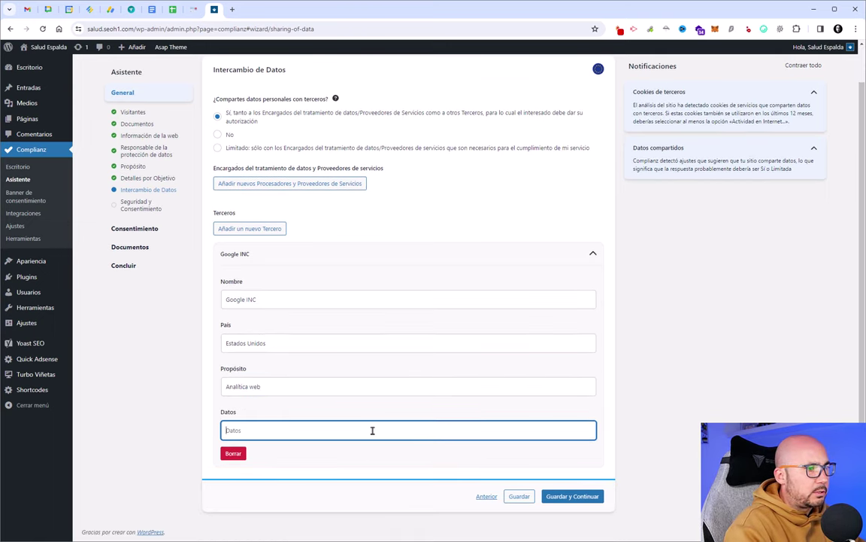
{"action": "left_click", "coordinate": [594, 495]}
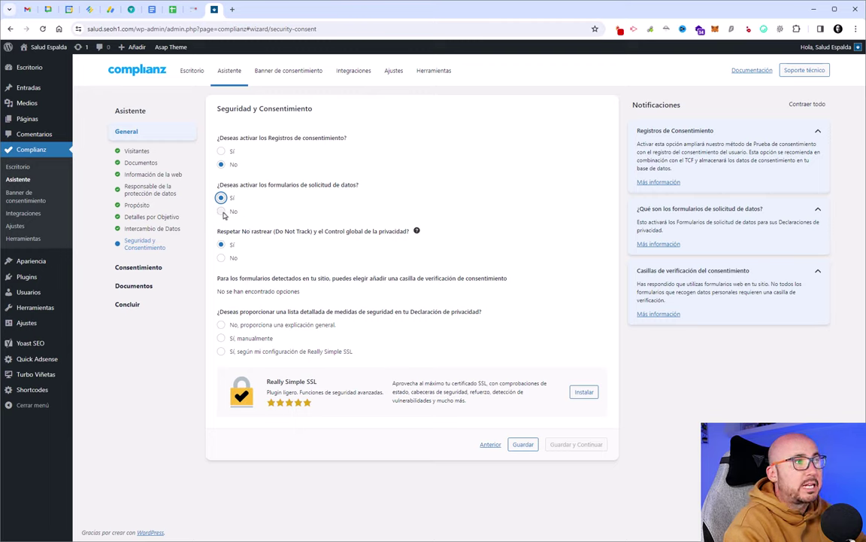
Answer No to data request forms and choose 'No, proporciona una explicación general' for security.
{"action": "left_click", "coordinate": [221, 211]}
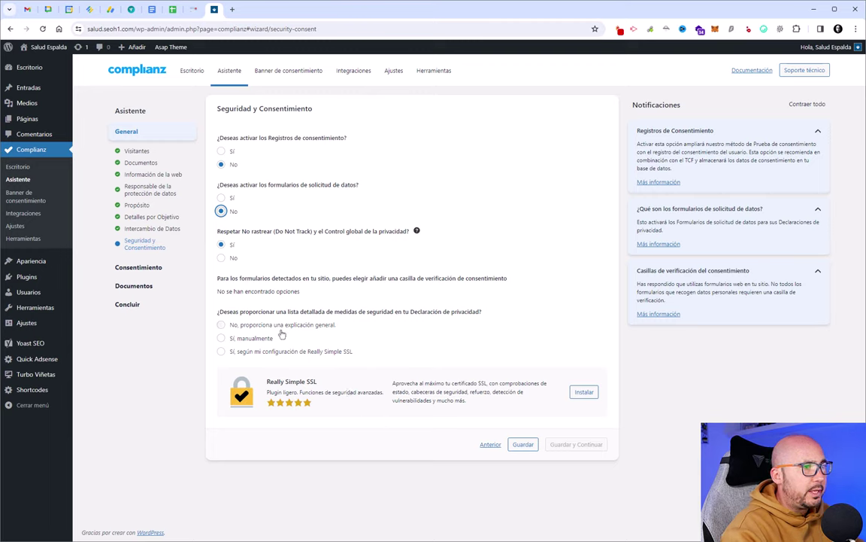
{"action": "left_click", "coordinate": [223, 325]}
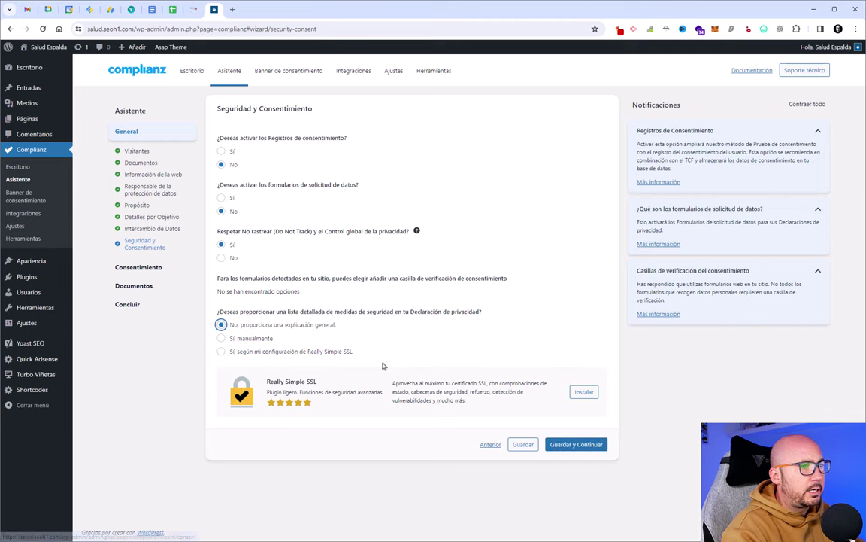
{"action": "left_click", "coordinate": [576, 444]}
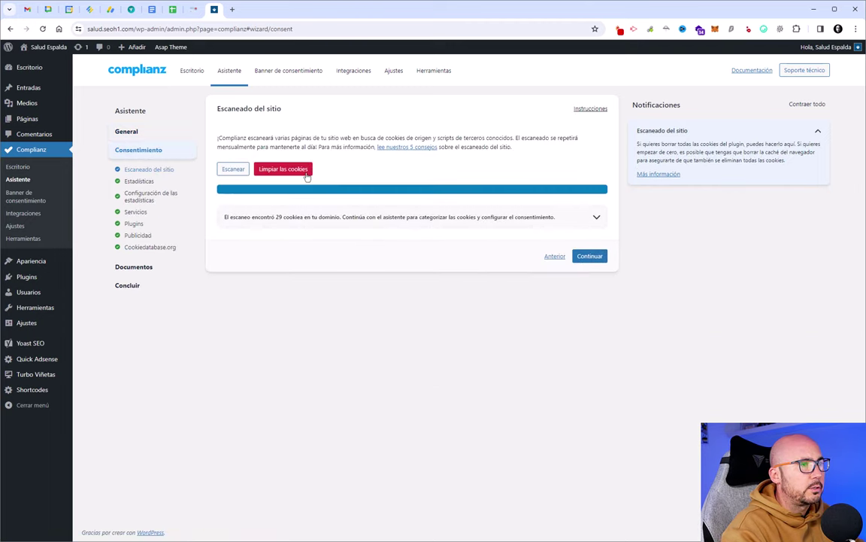
Clear the cookies, rescan the site, and review the three cookies found before continuing.
{"action": "left_click", "coordinate": [305, 172]}
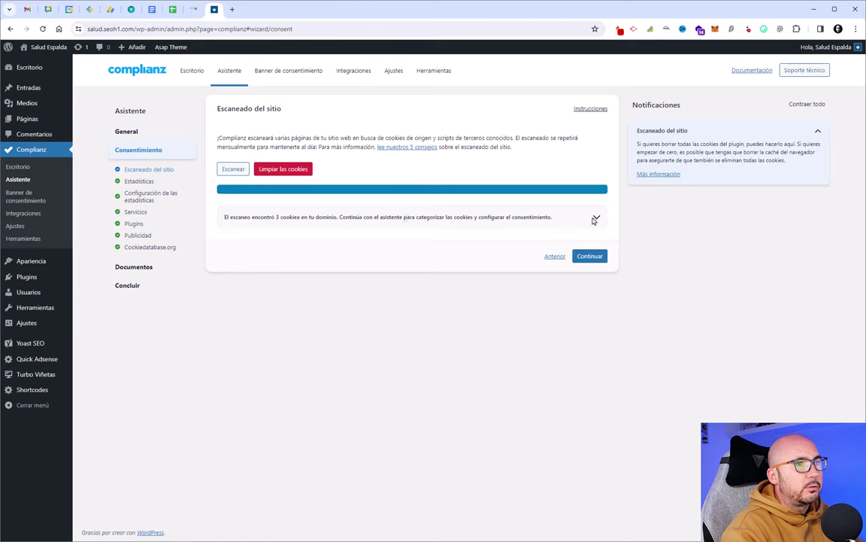
{"action": "left_click", "coordinate": [595, 218]}
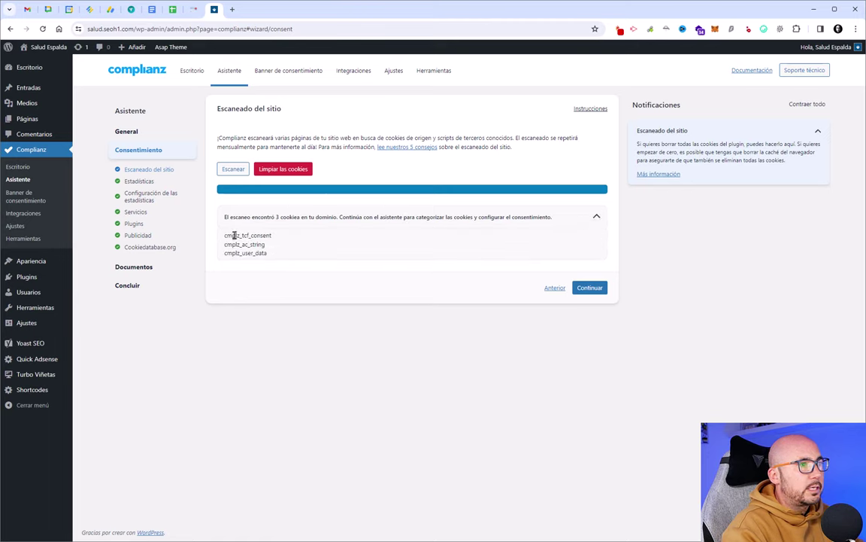
{"action": "left_click_drag", "start_coordinate": [226, 235], "coordinate": [276, 249]}
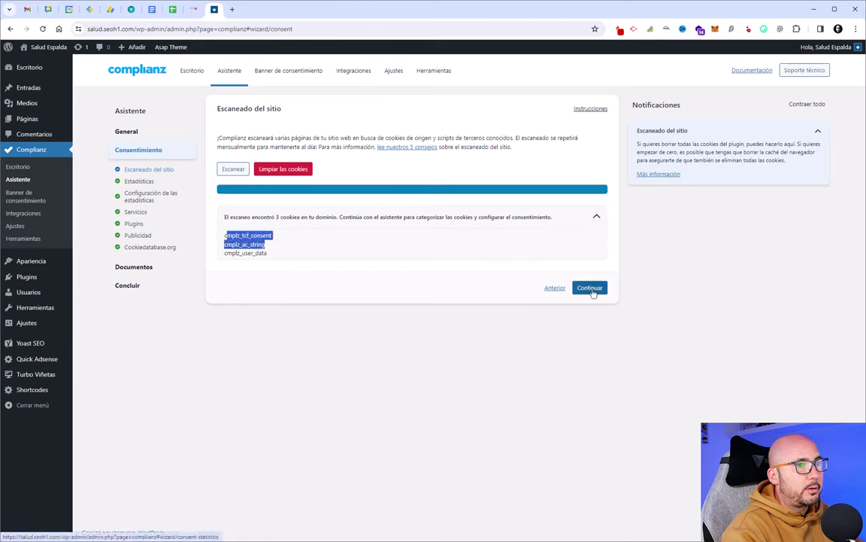
{"action": "left_click", "coordinate": [590, 289]}
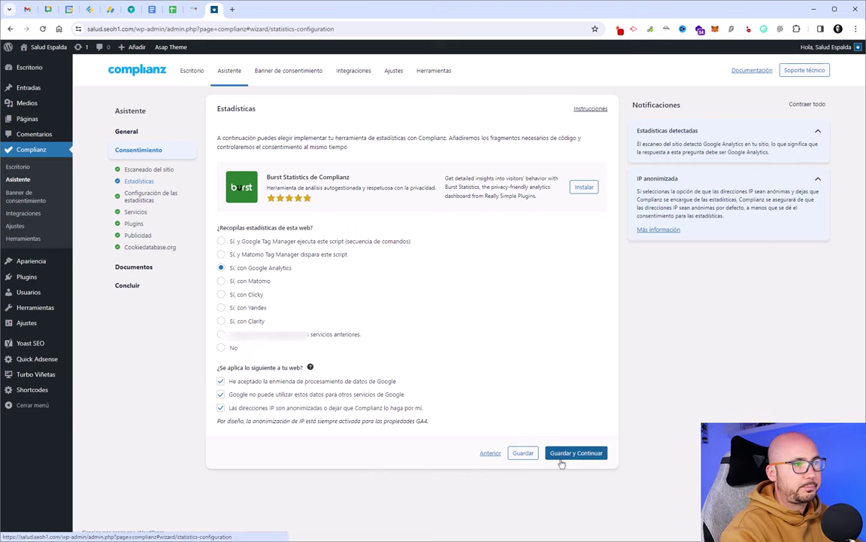
Confirm 'Sí, con Google Analytics' as the statistics tool and continue.
{"action": "left_click", "coordinate": [560, 455]}
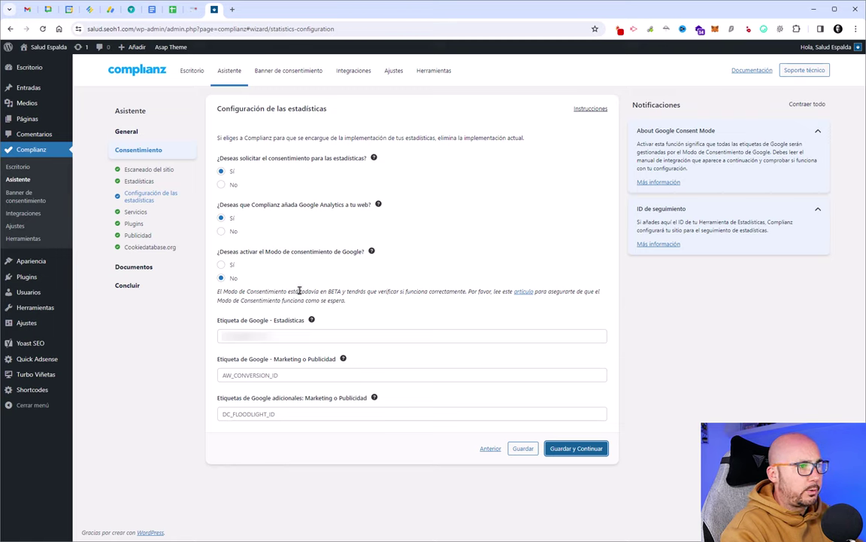
Check the Google Analytics tag value and save the statistics configuration.
{"action": "left_click_drag", "start_coordinate": [340, 337], "coordinate": [125, 341]}
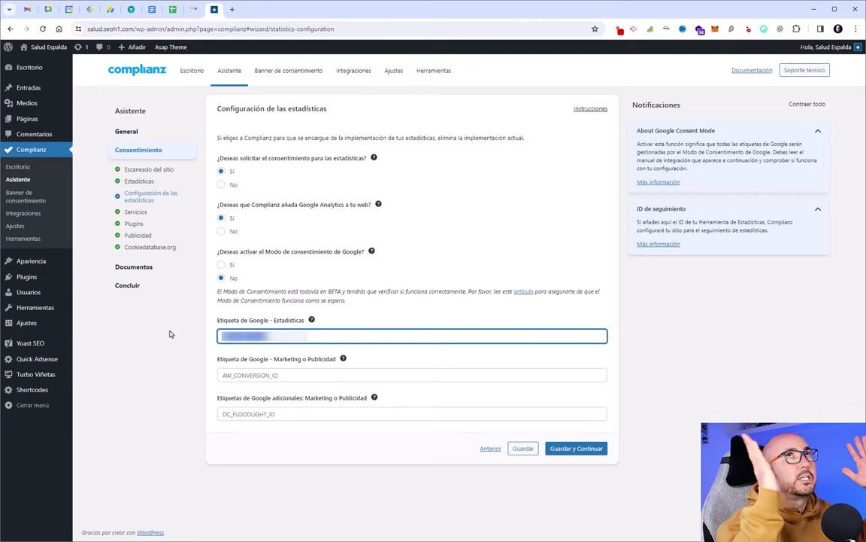
{"action": "left_click", "coordinate": [576, 449]}
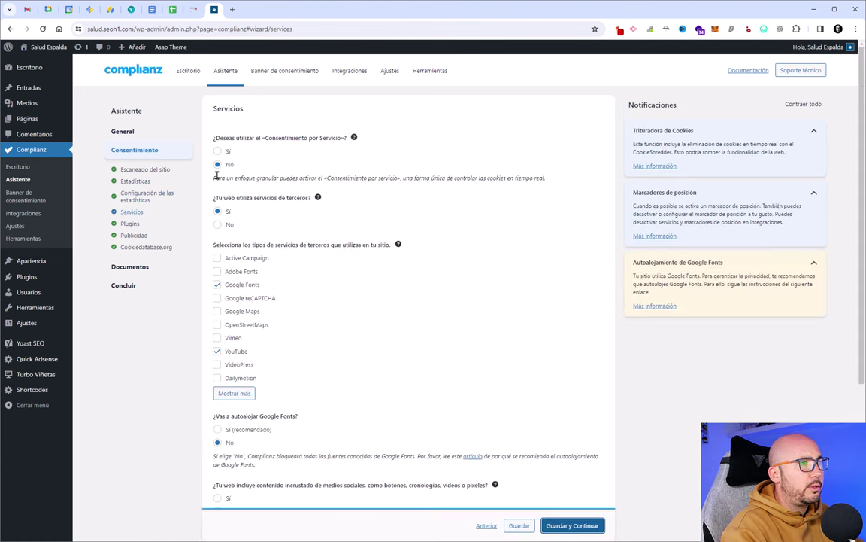
{"action": "left_click", "coordinate": [218, 224]}
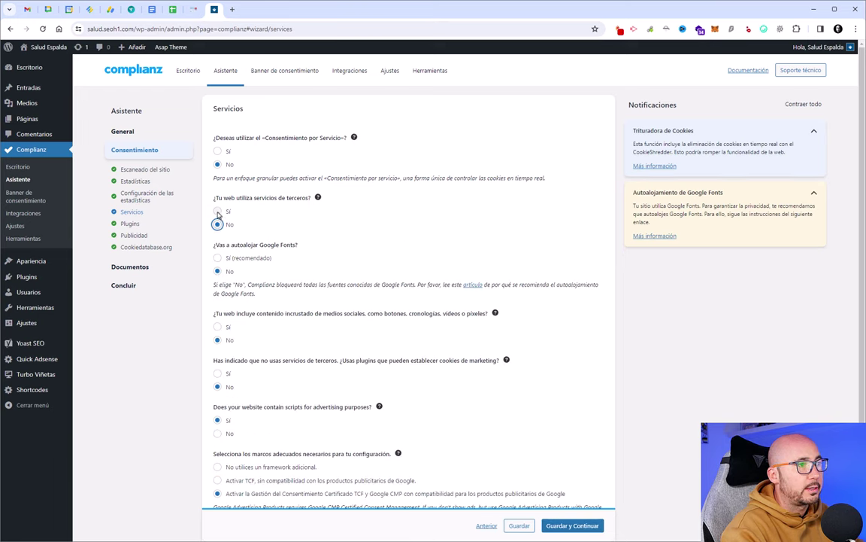
{"action": "left_click", "coordinate": [218, 212]}
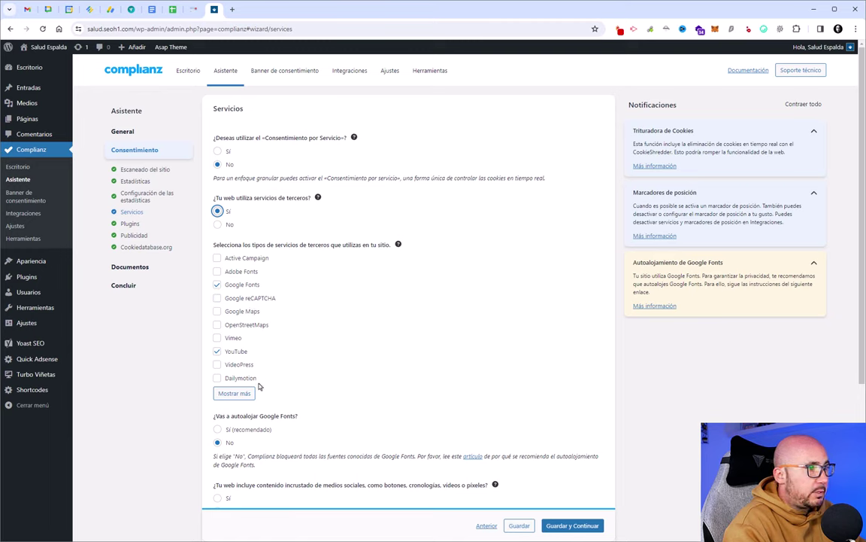
{"action": "scroll", "coordinate": [255, 368], "scroll_direction": "down", "scroll_amount": 2}
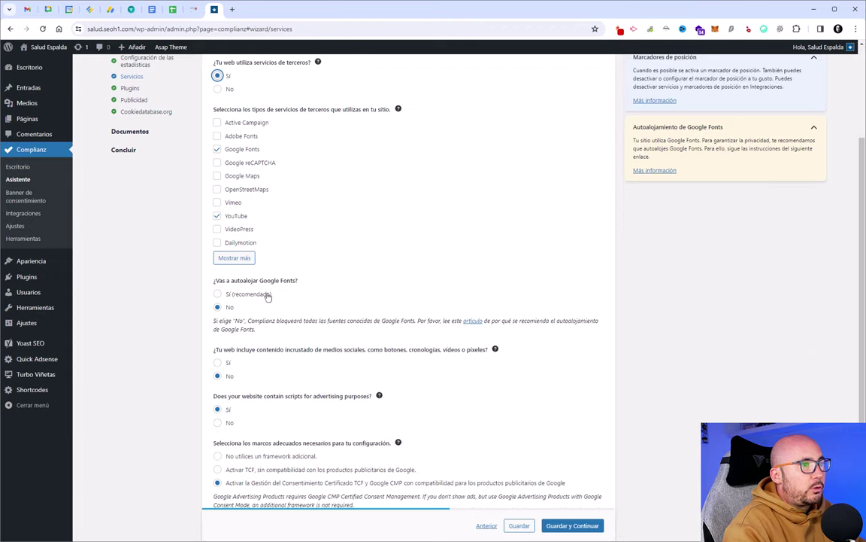
{"action": "left_click", "coordinate": [217, 295]}
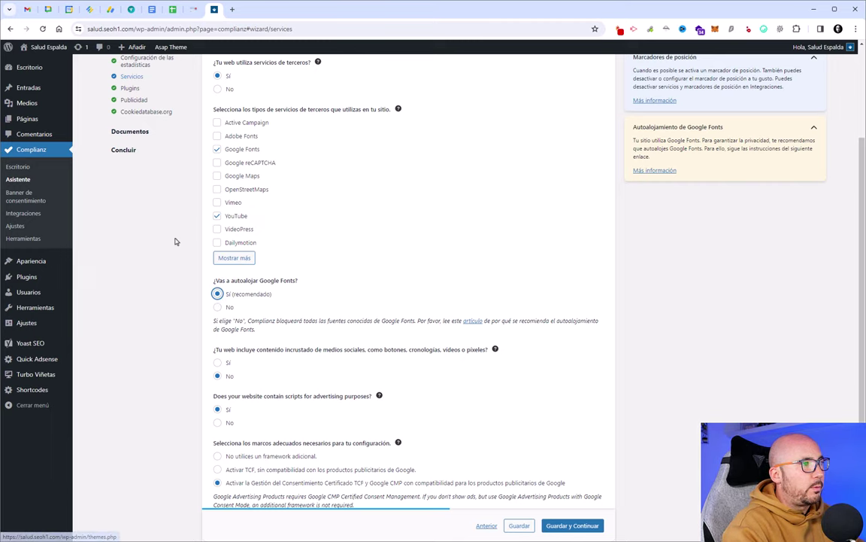
{"action": "left_click", "coordinate": [218, 308]}
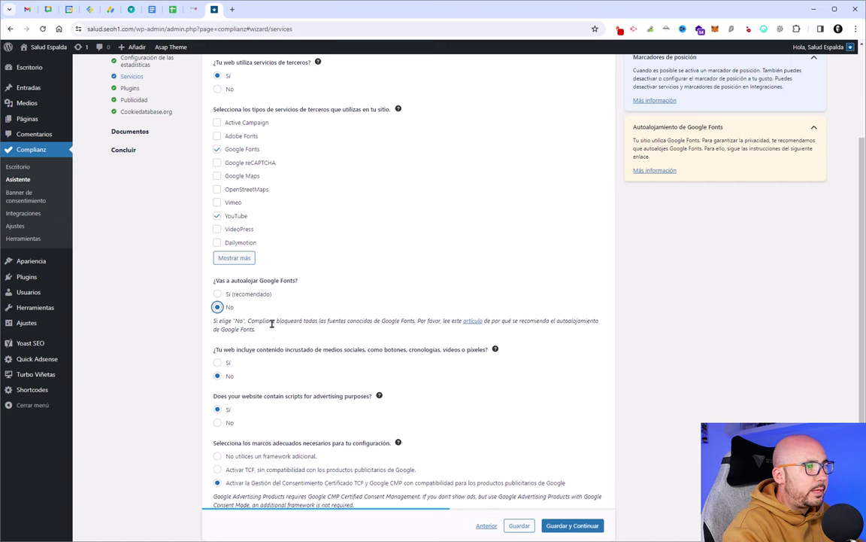
{"action": "scroll", "coordinate": [272, 322], "scroll_direction": "down", "scroll_amount": 2}
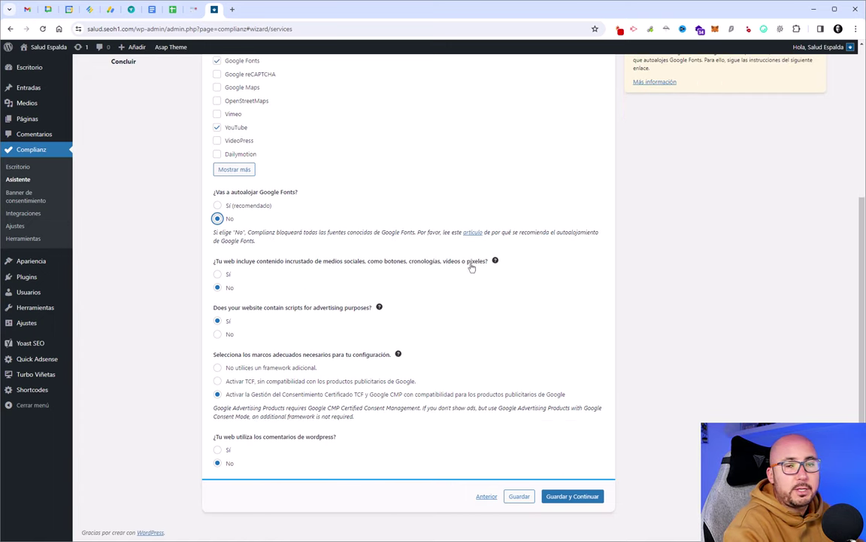
Toggle social media embeds between Yes and No, leaving No selected.
{"action": "left_click", "coordinate": [218, 275]}
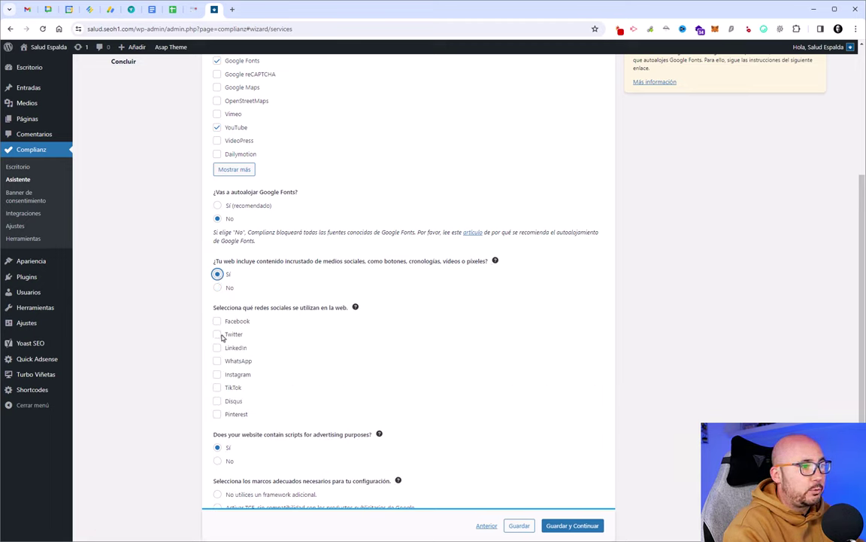
{"action": "left_click", "coordinate": [217, 288]}
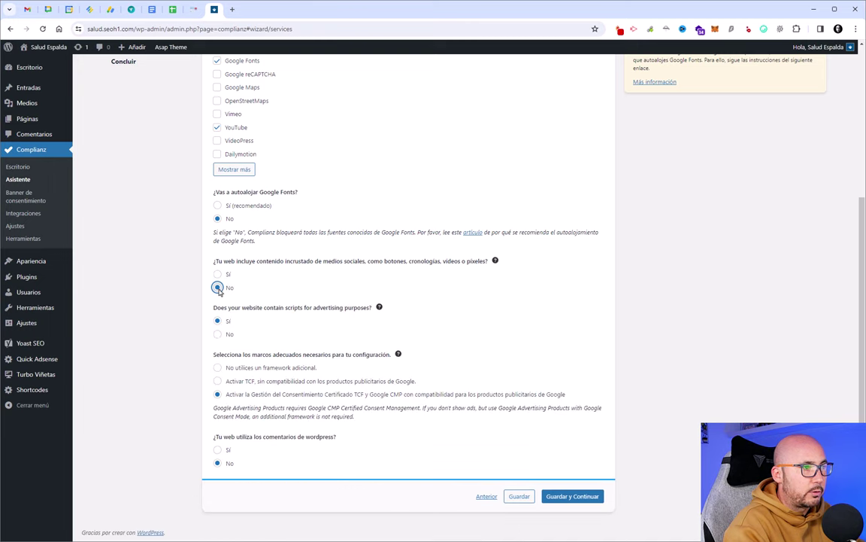
{"action": "left_click", "coordinate": [217, 274]}
{"action": "left_click", "coordinate": [218, 287]}
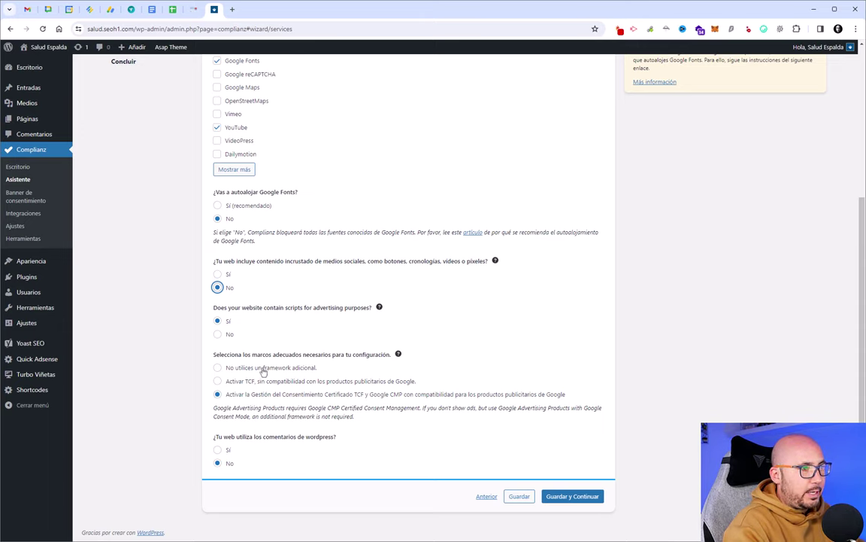
Compare the consent framework options: none, TCF without Google advertising, and certified TCF with Google CMP.
{"action": "left_click", "coordinate": [217, 367]}
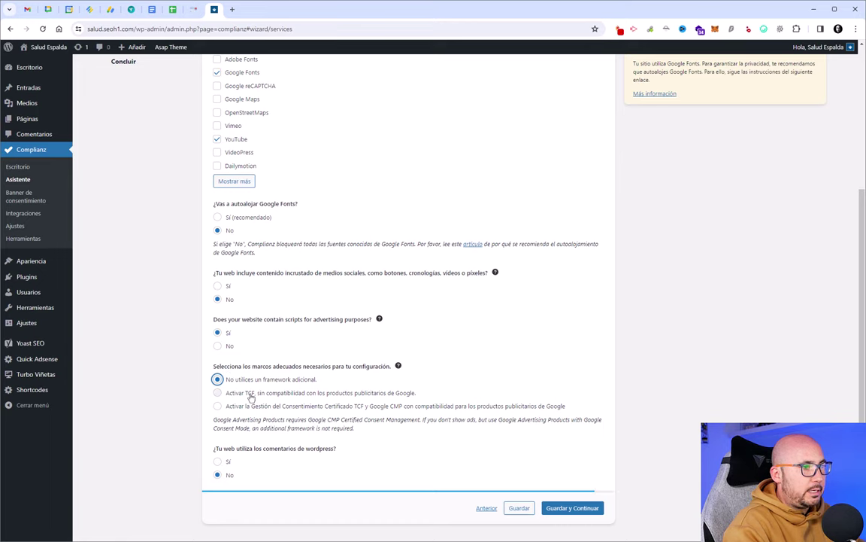
{"action": "left_click", "coordinate": [250, 394]}
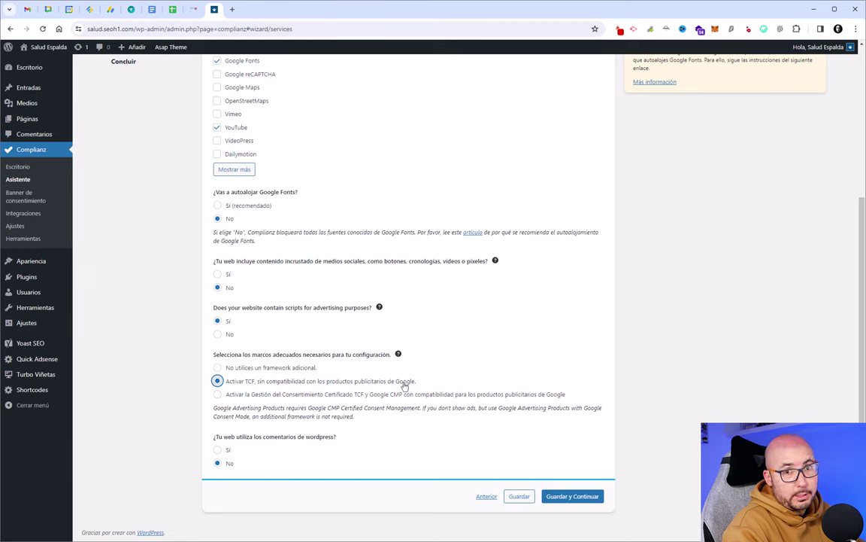
{"action": "left_click", "coordinate": [218, 396]}
{"action": "left_click_drag", "start_coordinate": [250, 408], "coordinate": [355, 418]}
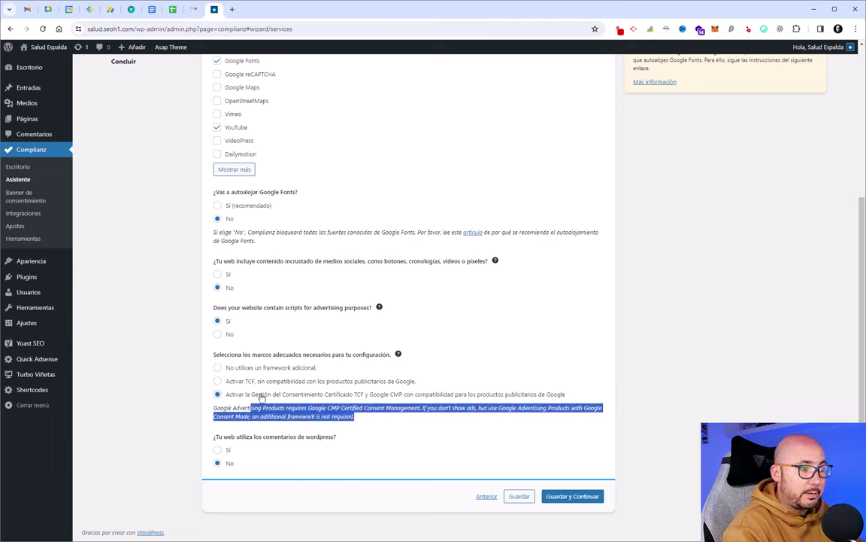
{"action": "left_click", "coordinate": [170, 394]}
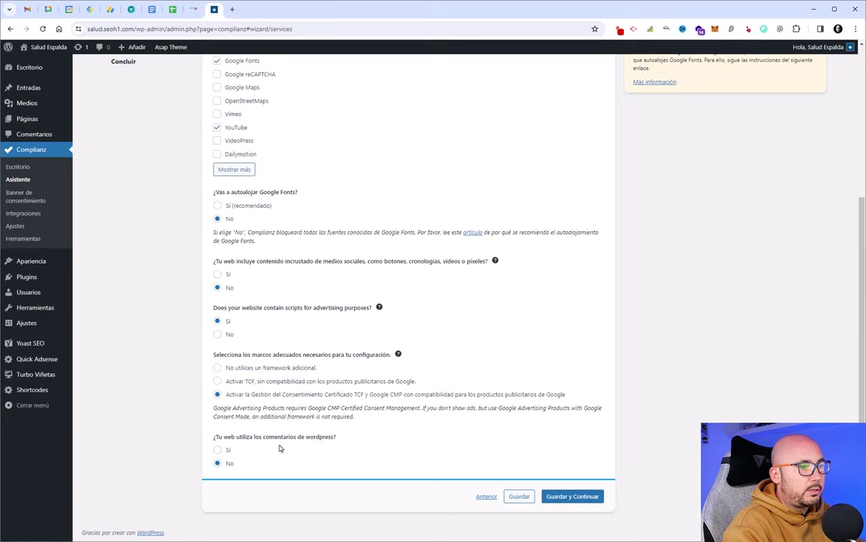
Switch WordPress comments to Yes and back to No, then save the Servicios answers.
{"action": "left_click", "coordinate": [218, 449]}
{"action": "scroll", "coordinate": [272, 455], "scroll_direction": "down", "scroll_amount": 1}
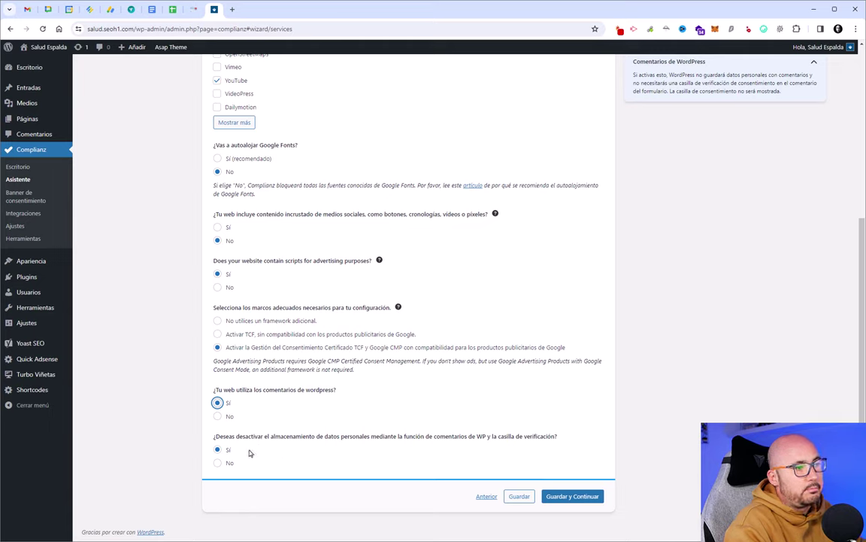
{"action": "left_click", "coordinate": [218, 417]}
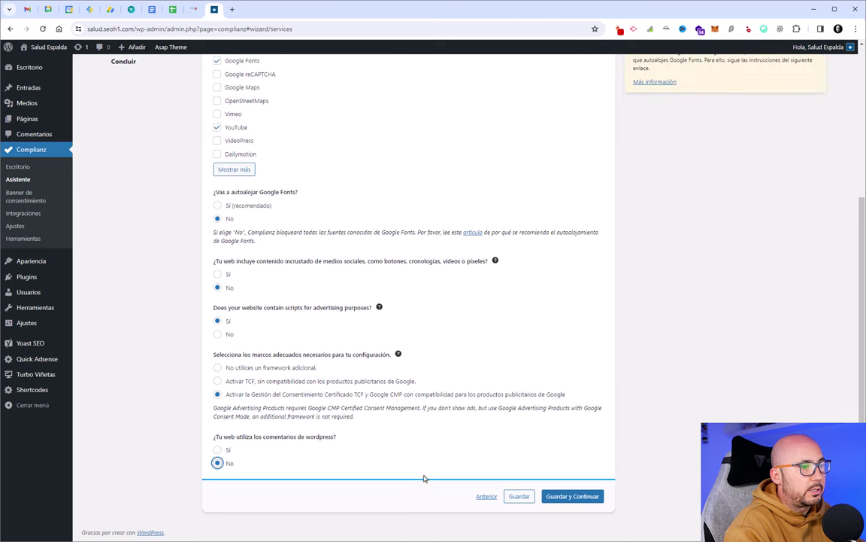
{"action": "left_click", "coordinate": [587, 496]}
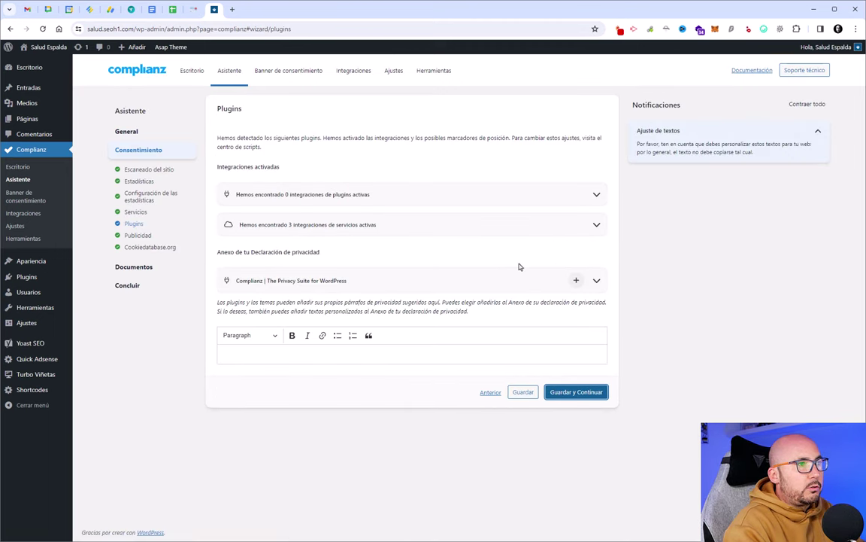
Review the active service integrations (Publicidad, Google Fonts, YouTube) and the Complianz privacy annex.
{"action": "left_click", "coordinate": [453, 227]}
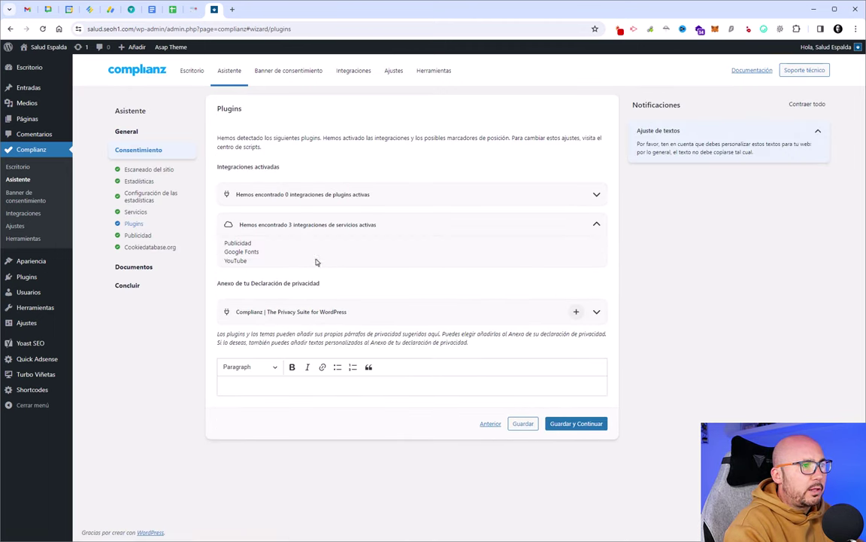
{"action": "left_click_drag", "start_coordinate": [224, 244], "coordinate": [269, 264]}
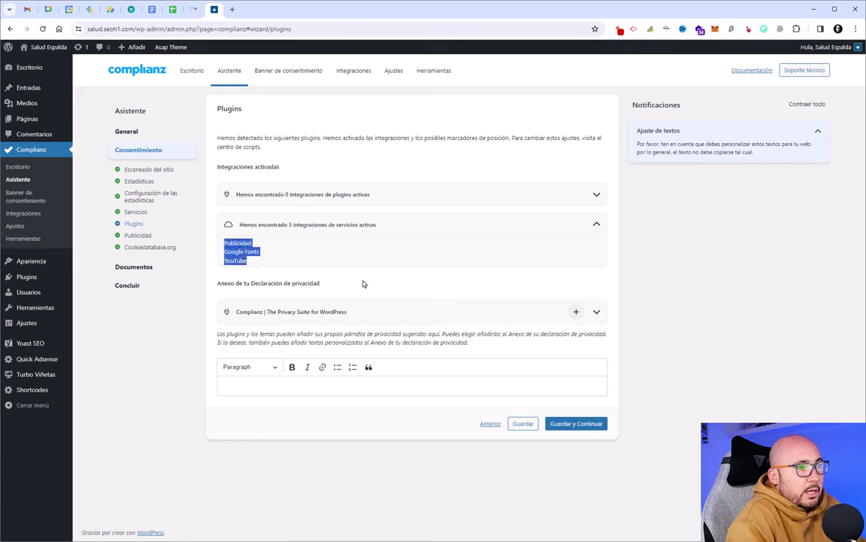
{"action": "left_click", "coordinate": [597, 312]}
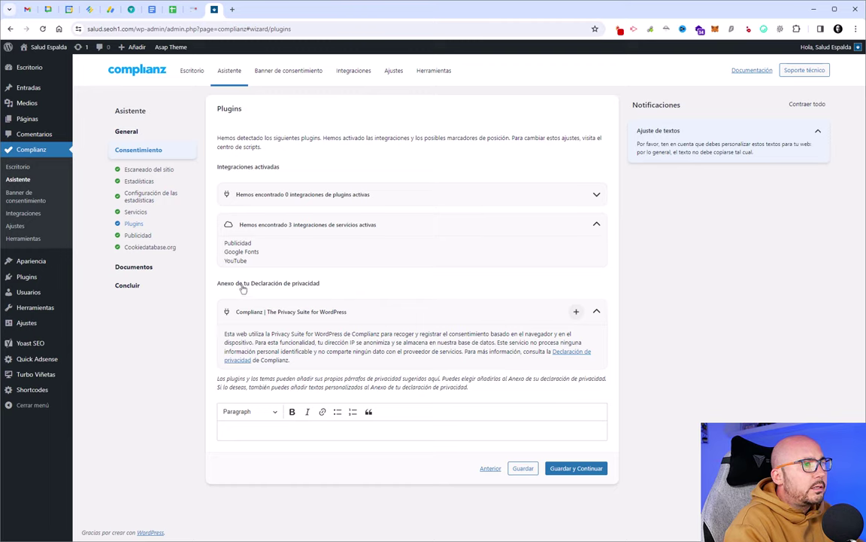
Save the Plugins step, then save the Publicidad step with all TCF purposes ticked.
{"action": "left_click", "coordinate": [577, 468]}
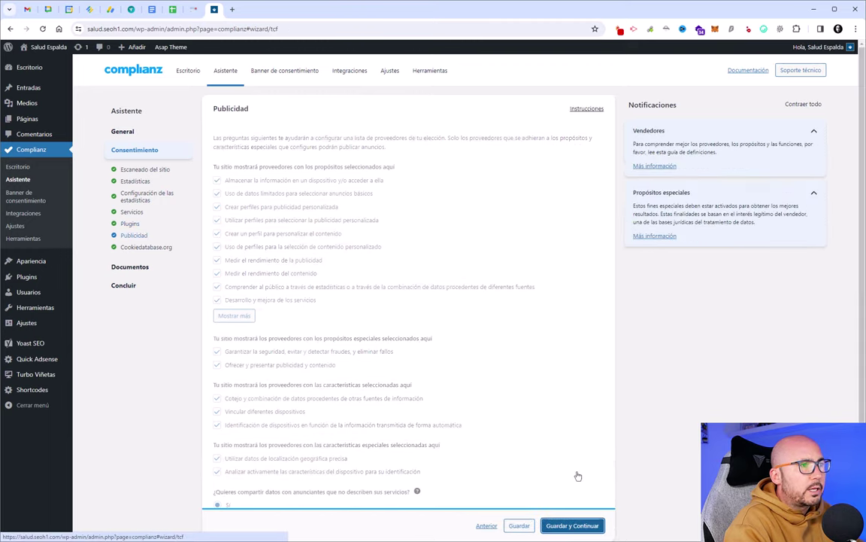
{"action": "scroll", "coordinate": [333, 267], "scroll_direction": "down", "scroll_amount": 1}
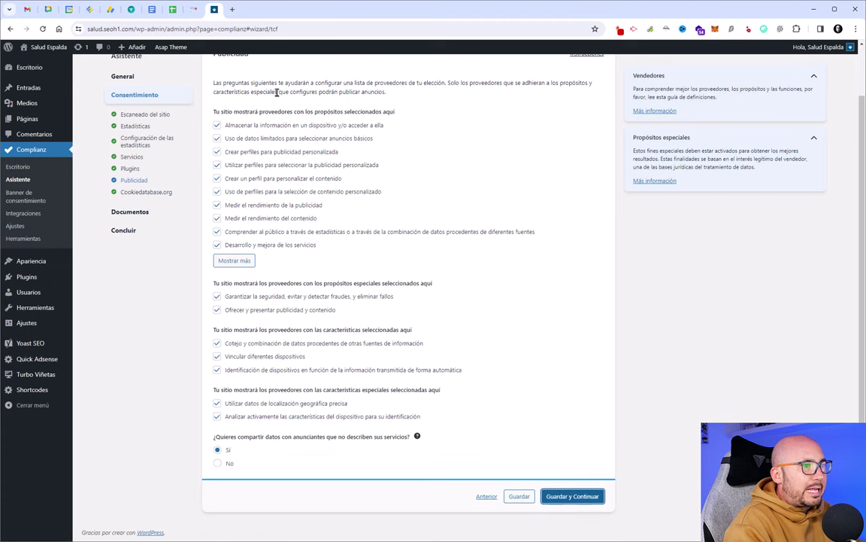
{"action": "left_click", "coordinate": [584, 499]}
Sync Cookiedatabase.org cookie descriptions in Spanish (es) and continue to Documentos.
{"action": "left_click", "coordinate": [277, 190]}
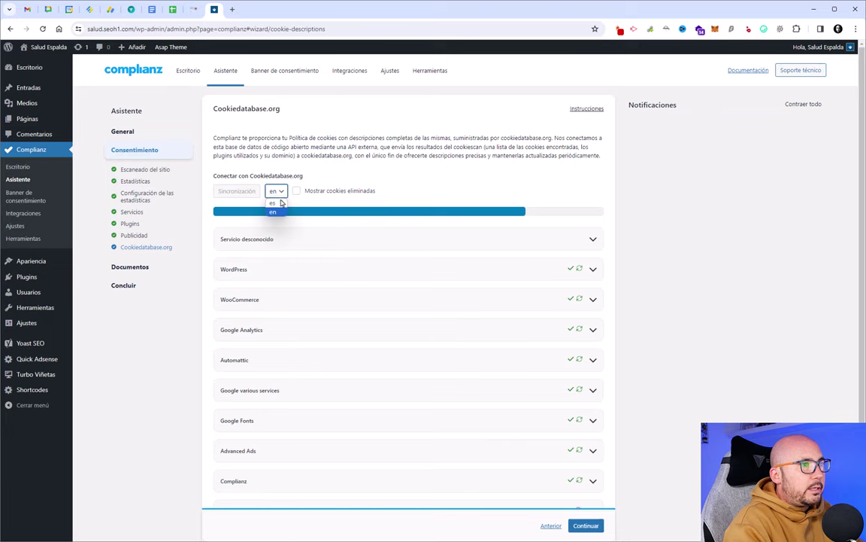
{"action": "left_click", "coordinate": [249, 202]}
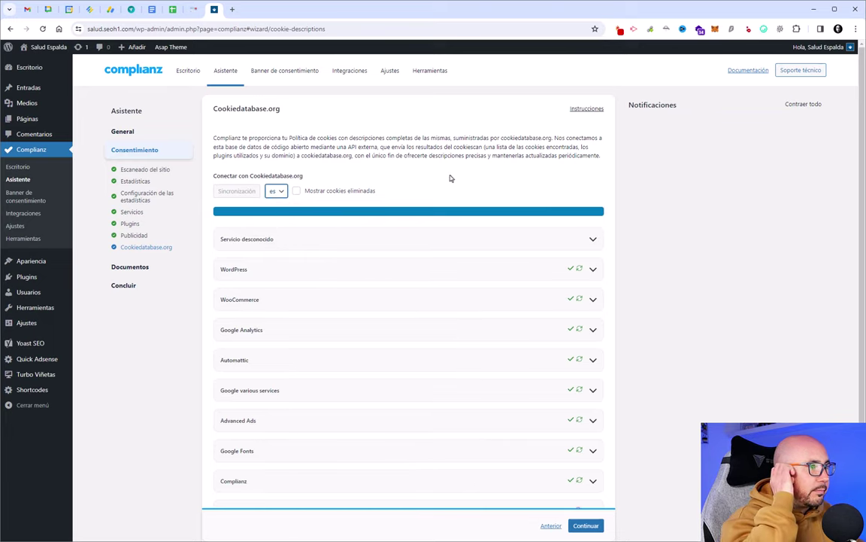
{"action": "scroll", "coordinate": [519, 284], "scroll_direction": "down", "scroll_amount": 2}
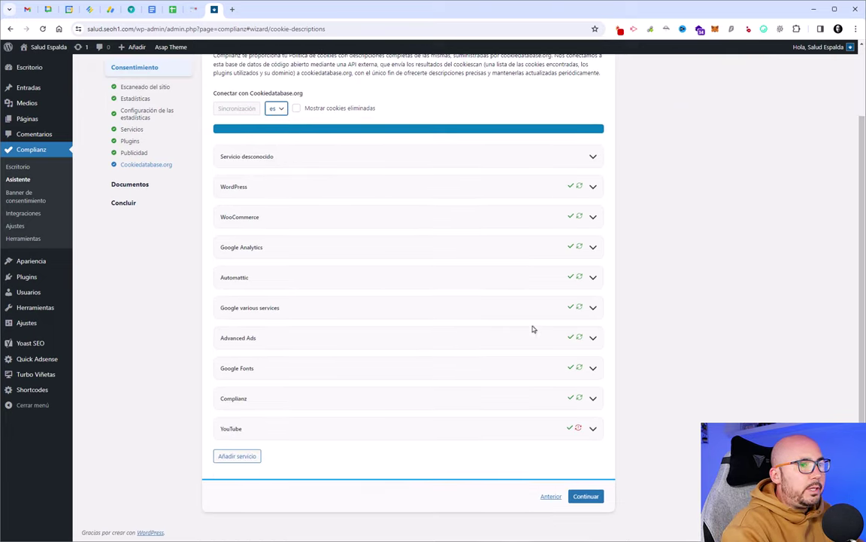
{"action": "left_click", "coordinate": [586, 496]}
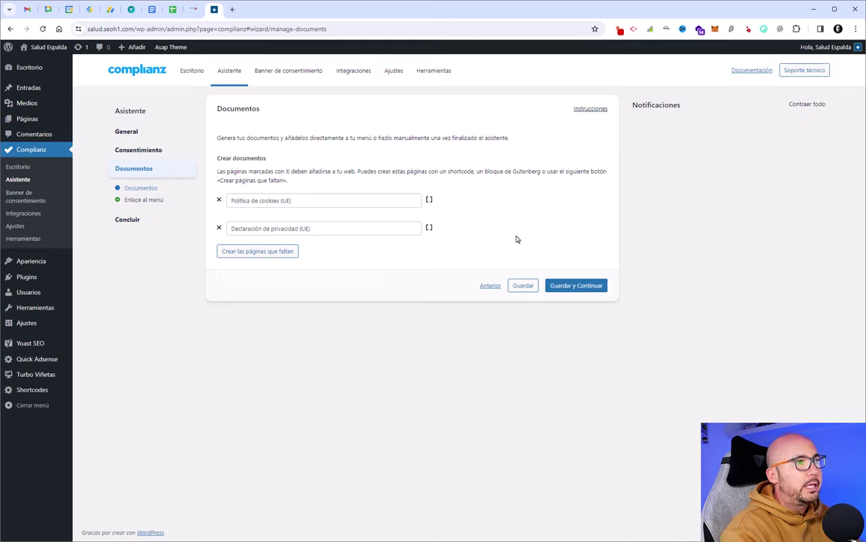
Create the missing Política de cookies (UE) and Declaración de privacidad (UE) pages, leaving menus unassigned.
{"action": "left_click", "coordinate": [283, 251]}
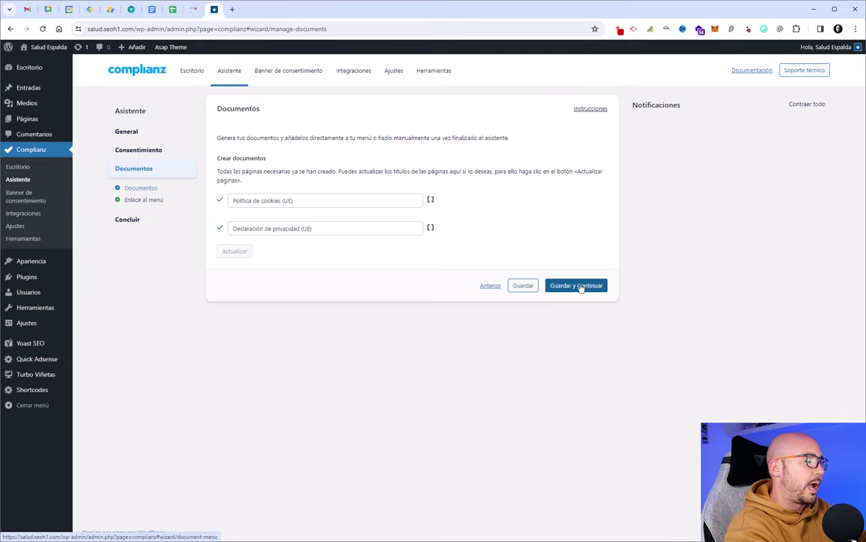
{"action": "left_click", "coordinate": [581, 286]}
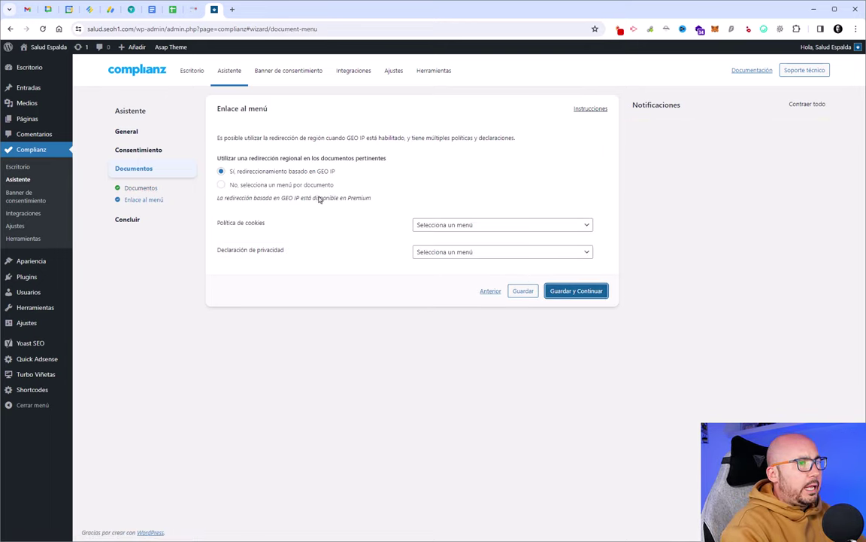
{"action": "left_click", "coordinate": [464, 227]}
{"action": "left_click", "coordinate": [465, 228]}
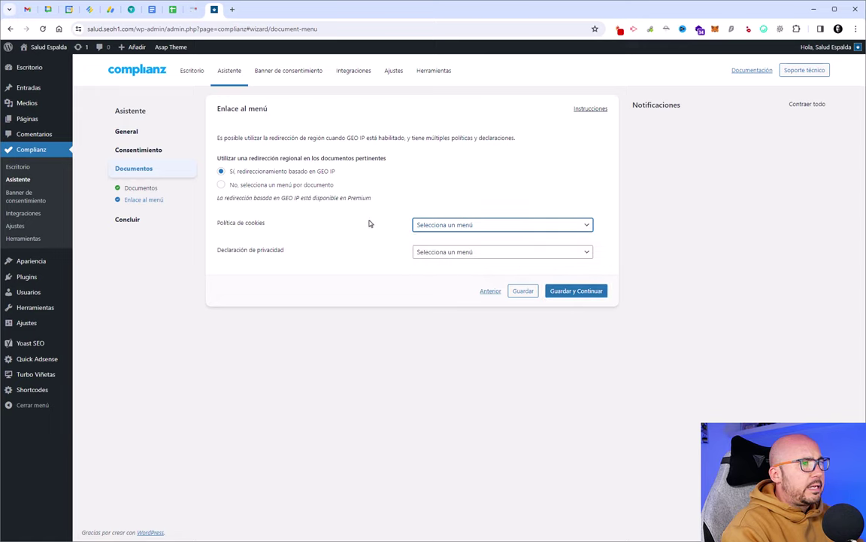
Keep GEO IP based redirection with no document menus, save, and finish with banner and blocker on.
{"action": "left_click", "coordinate": [271, 186]}
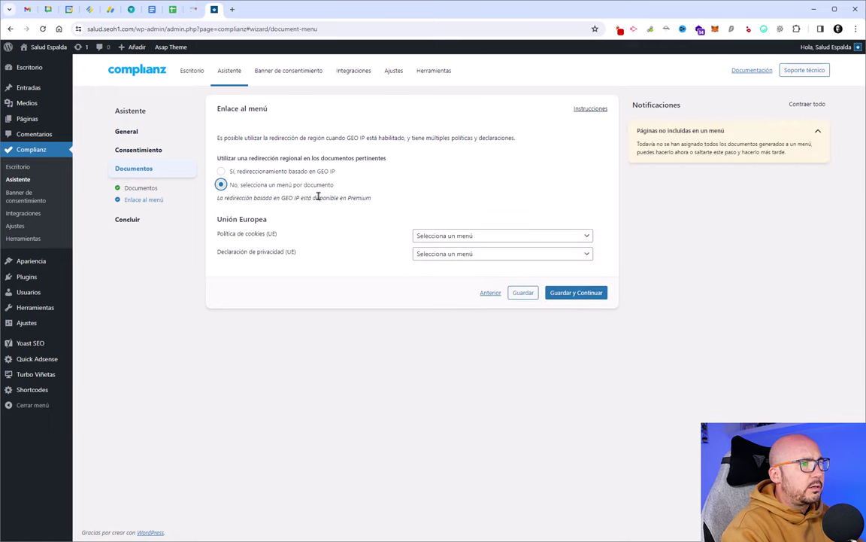
{"action": "left_click", "coordinate": [283, 177]}
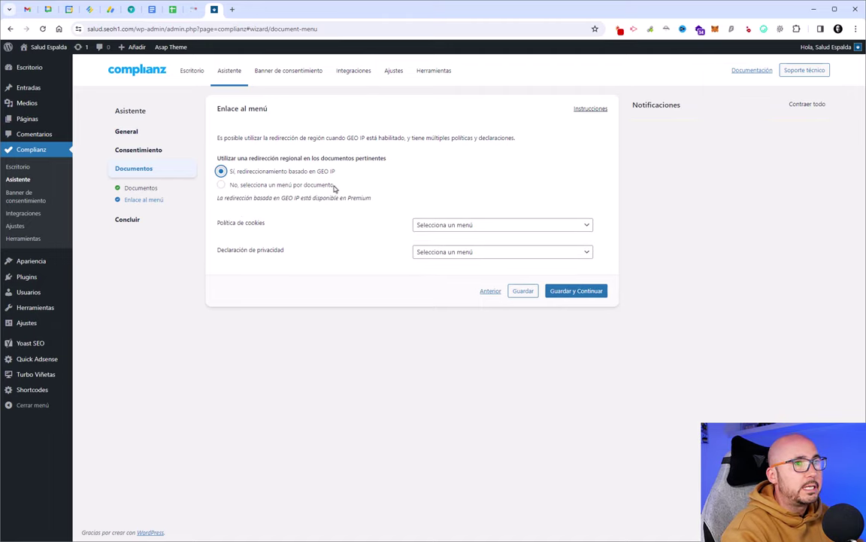
{"action": "left_click", "coordinate": [467, 224]}
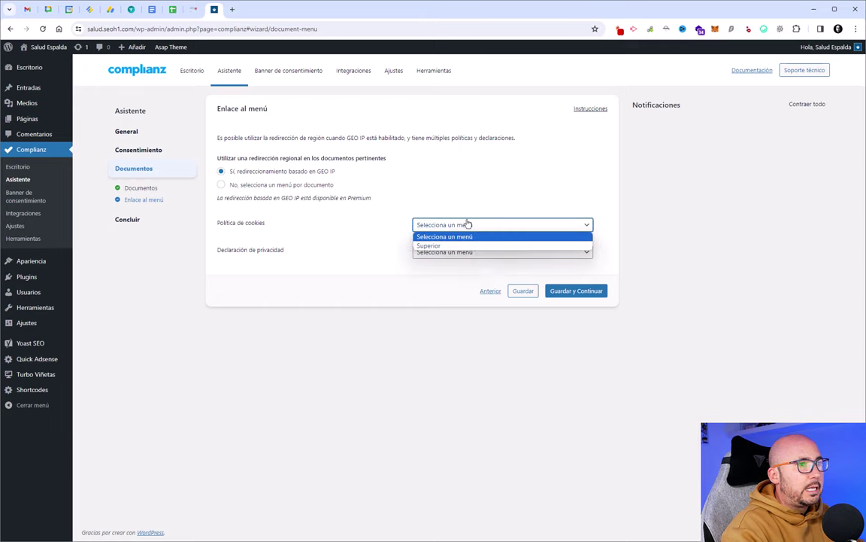
{"action": "left_click", "coordinate": [395, 197]}
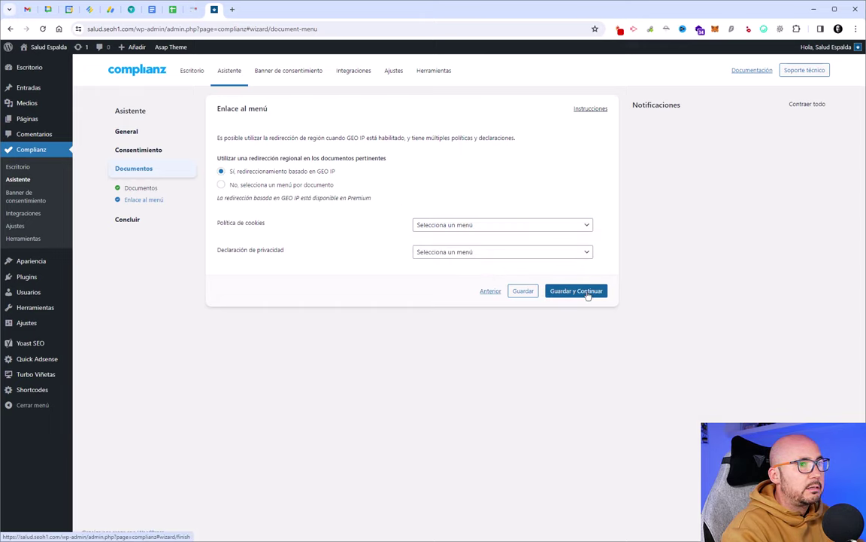
{"action": "left_click", "coordinate": [588, 293]}
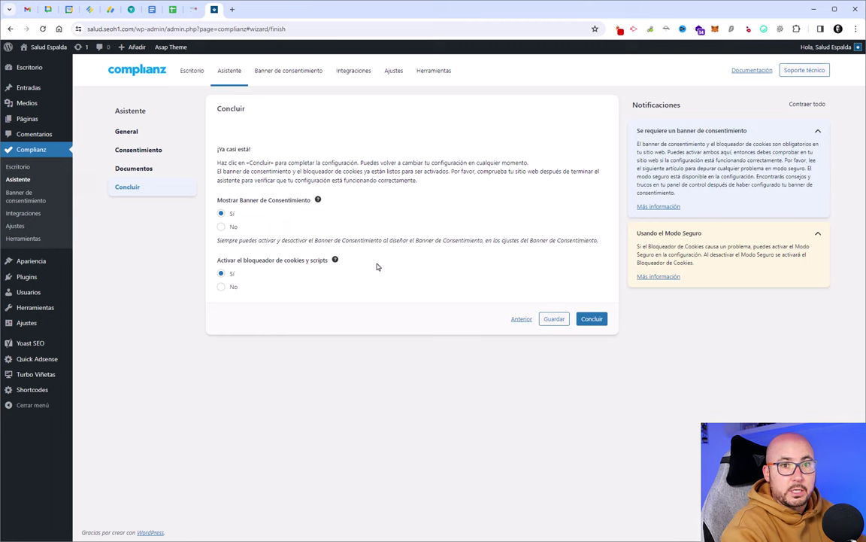
{"action": "left_click", "coordinate": [597, 322]}
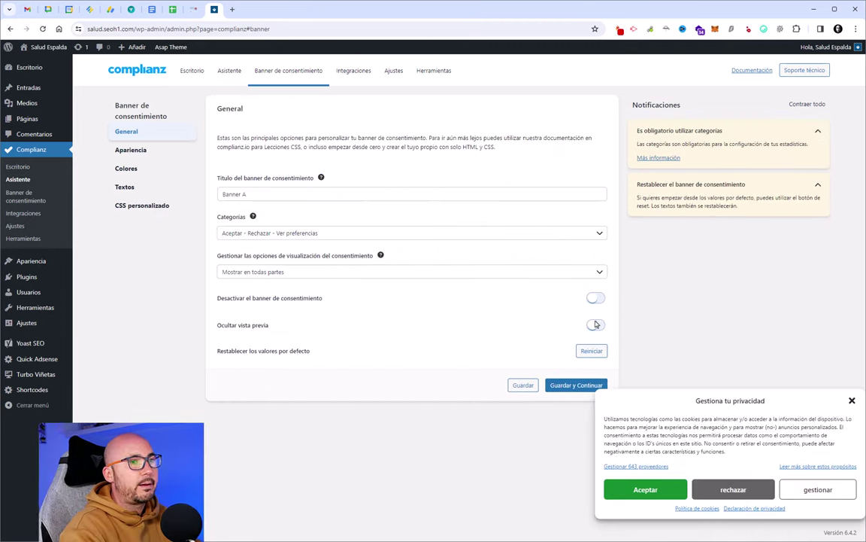
Keep the title Banner A with Aceptar - Rechazar - Ver preferencias categories and save.
{"action": "triple_click", "coordinate": [249, 194]}
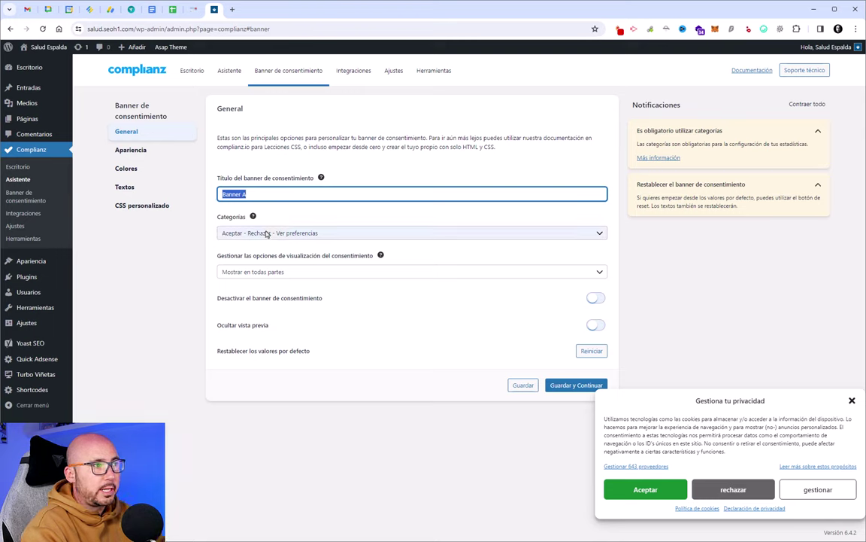
{"action": "left_click", "coordinate": [316, 234]}
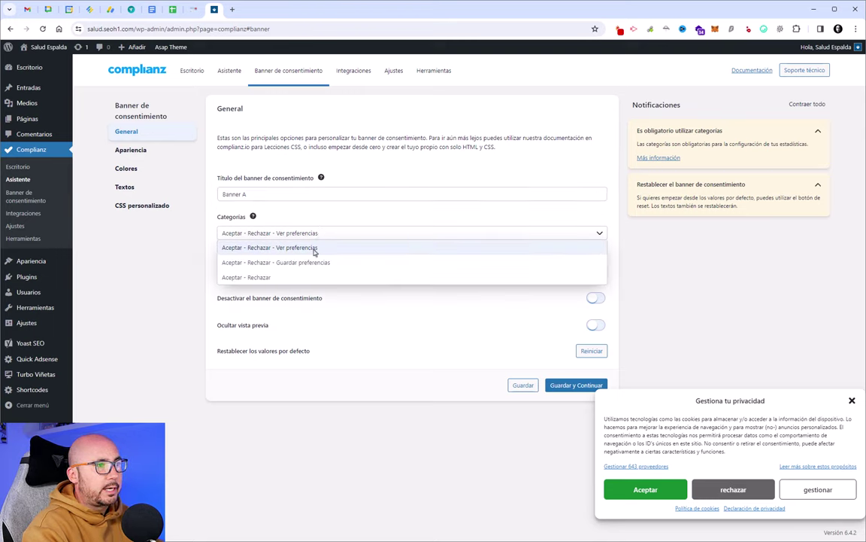
{"action": "left_click", "coordinate": [315, 251]}
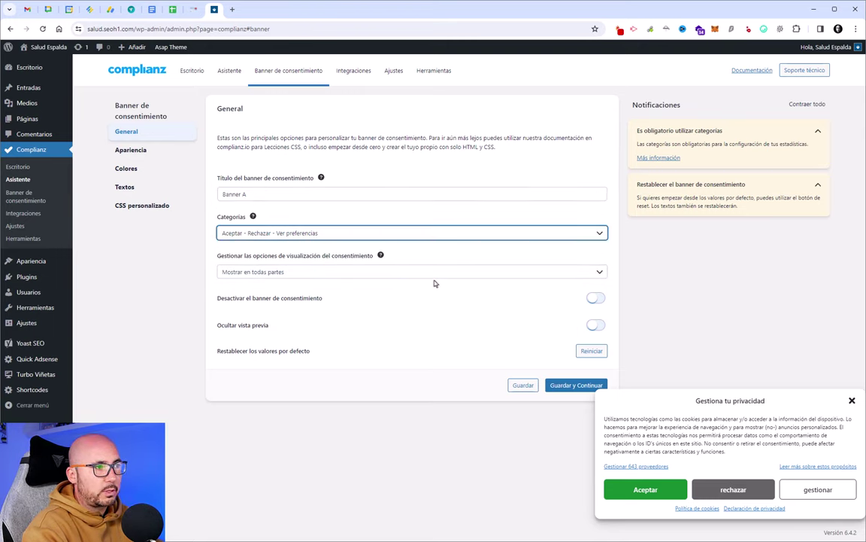
{"action": "left_click", "coordinate": [571, 388]}
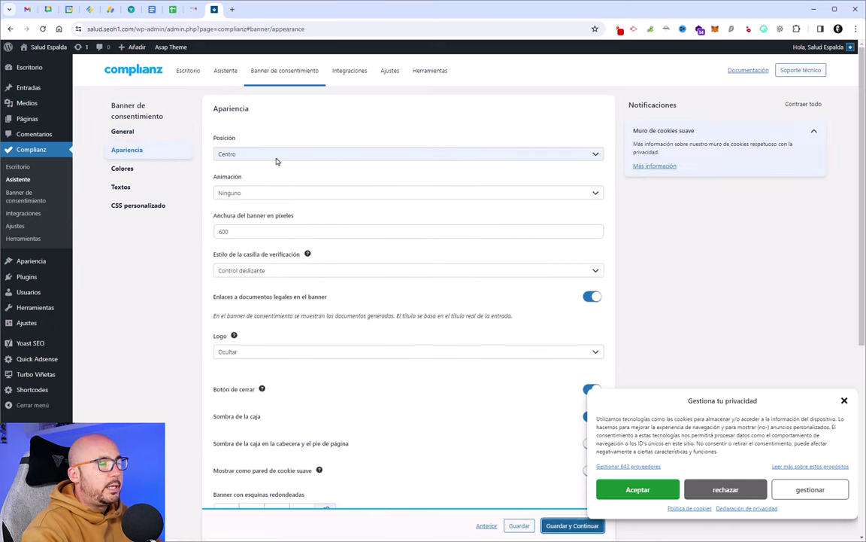
Keep the banner position at Centro, turn off Botón de cerrar, and save the appearance.
{"action": "left_click", "coordinate": [274, 156]}
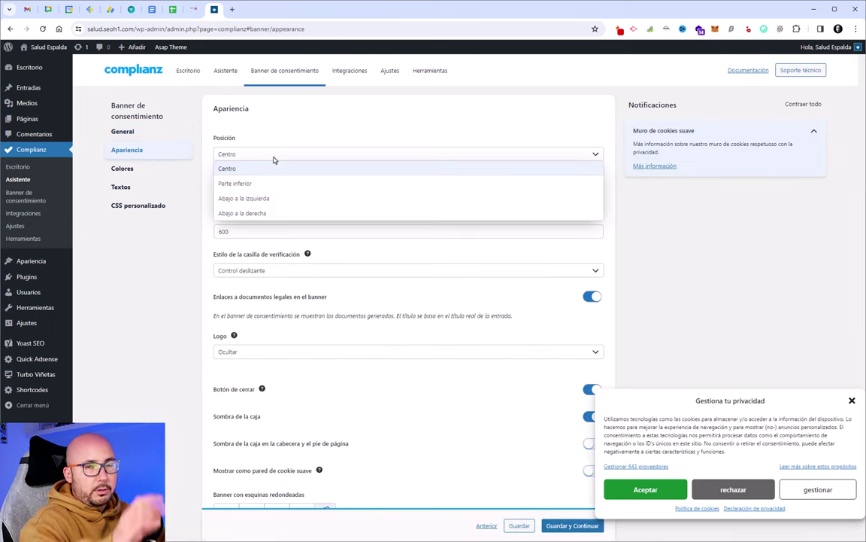
{"action": "left_click", "coordinate": [152, 254]}
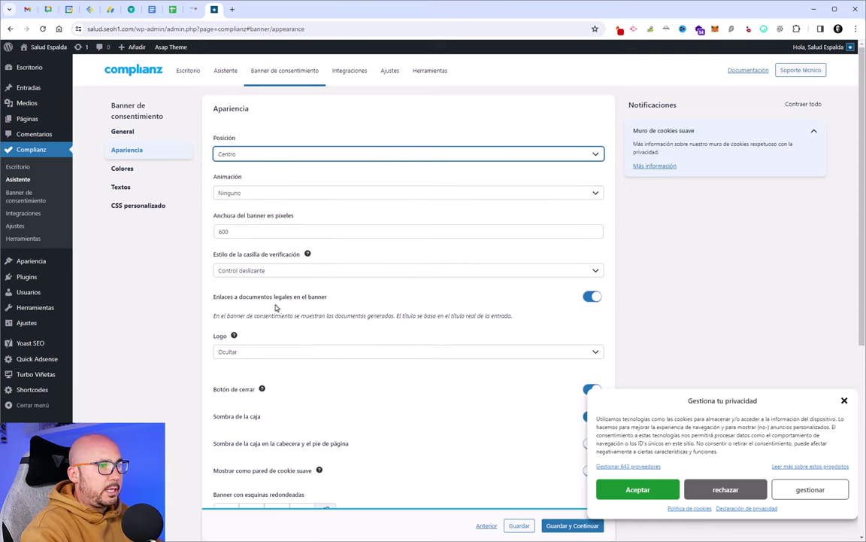
{"action": "scroll", "coordinate": [355, 304], "scroll_direction": "down", "scroll_amount": 1}
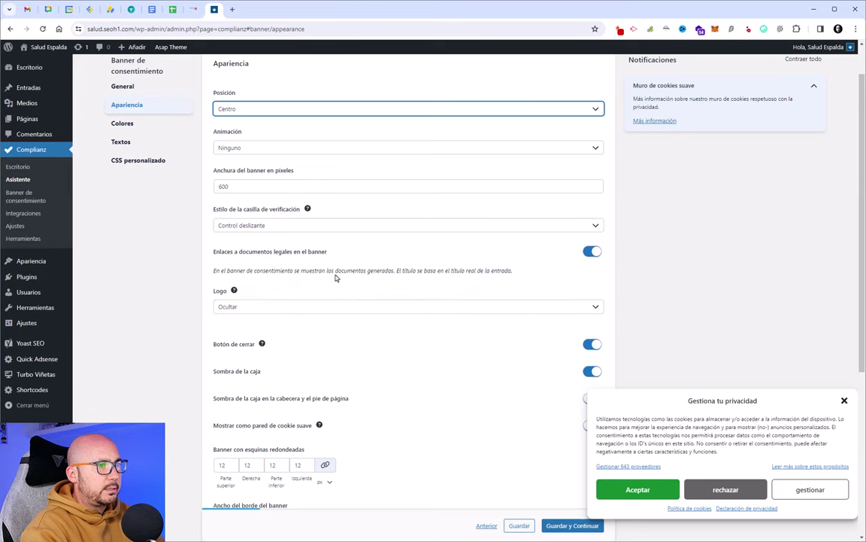
{"action": "scroll", "coordinate": [336, 277], "scroll_direction": "down", "scroll_amount": 1}
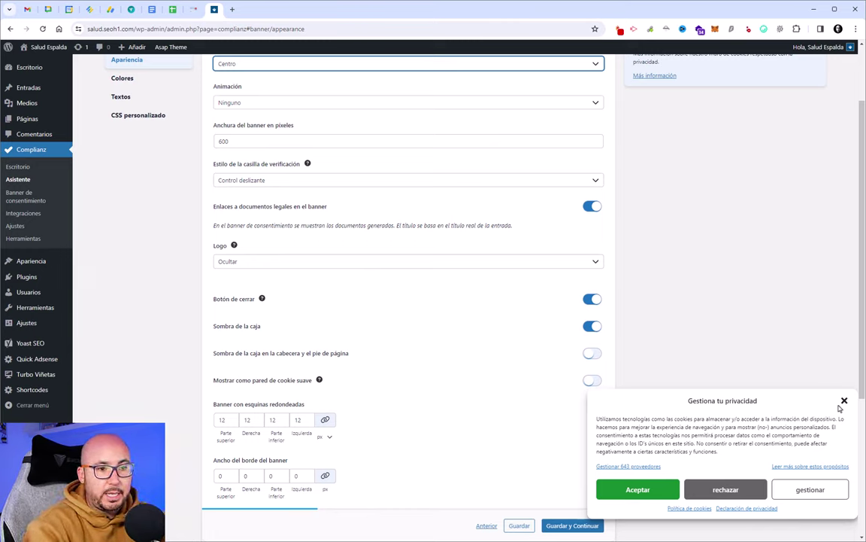
{"action": "left_click", "coordinate": [593, 299]}
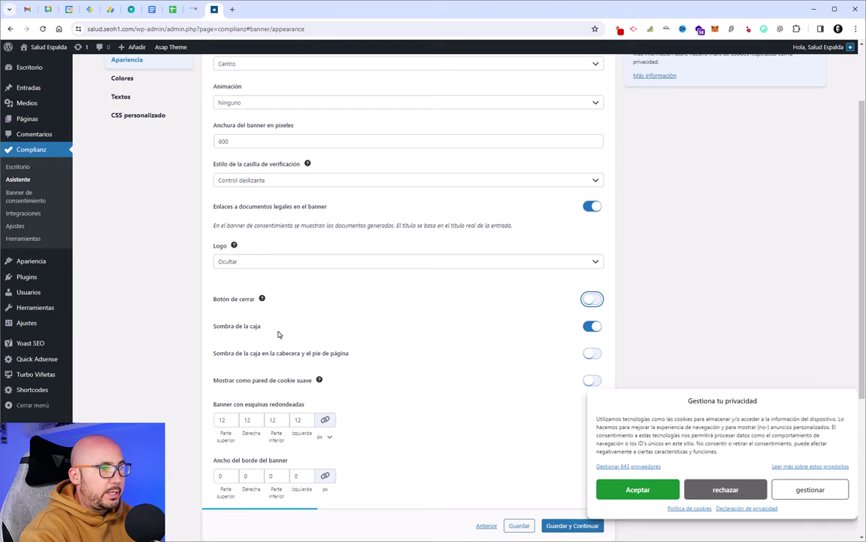
{"action": "scroll", "coordinate": [253, 275], "scroll_direction": "down", "scroll_amount": 2}
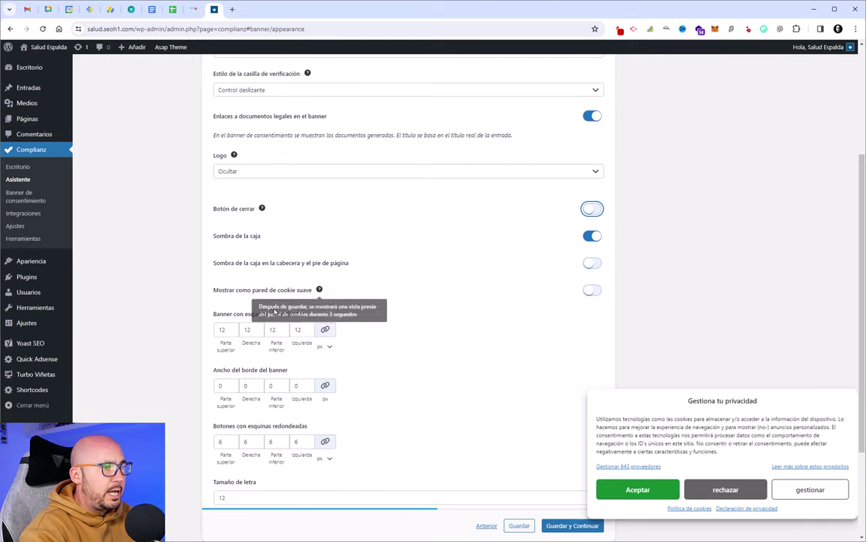
{"action": "scroll", "coordinate": [278, 301], "scroll_direction": "down", "scroll_amount": 3}
{"action": "left_click", "coordinate": [562, 400]}
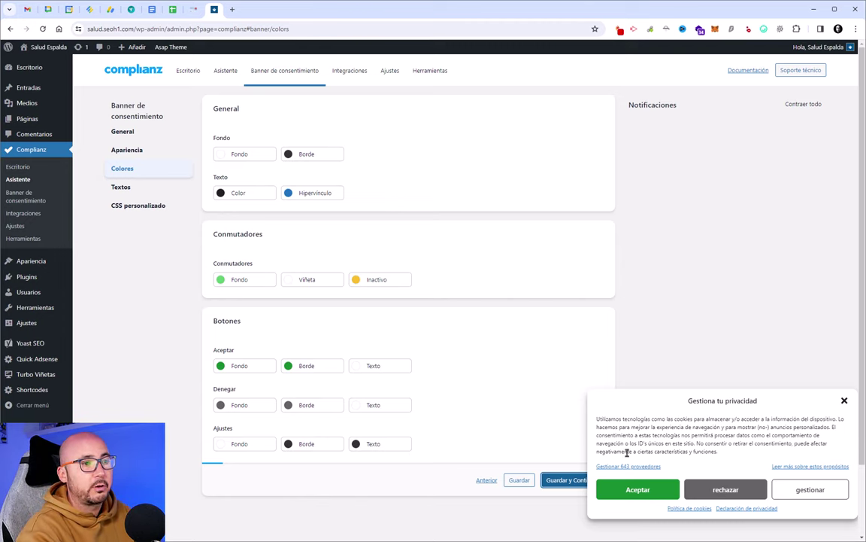
Save the colours and change the Botón aceptar text to ACEPTAR.
{"action": "left_click", "coordinate": [564, 482]}
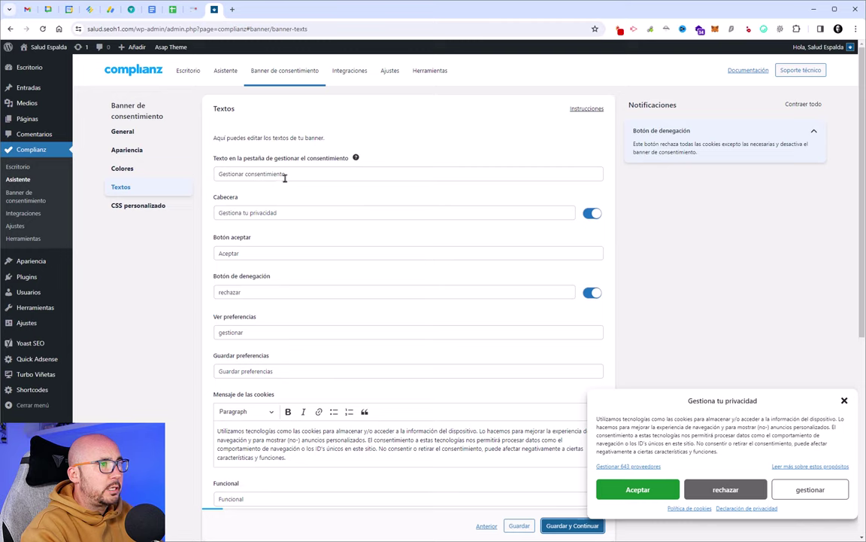
{"action": "left_click_drag", "start_coordinate": [310, 173], "coordinate": [173, 165]}
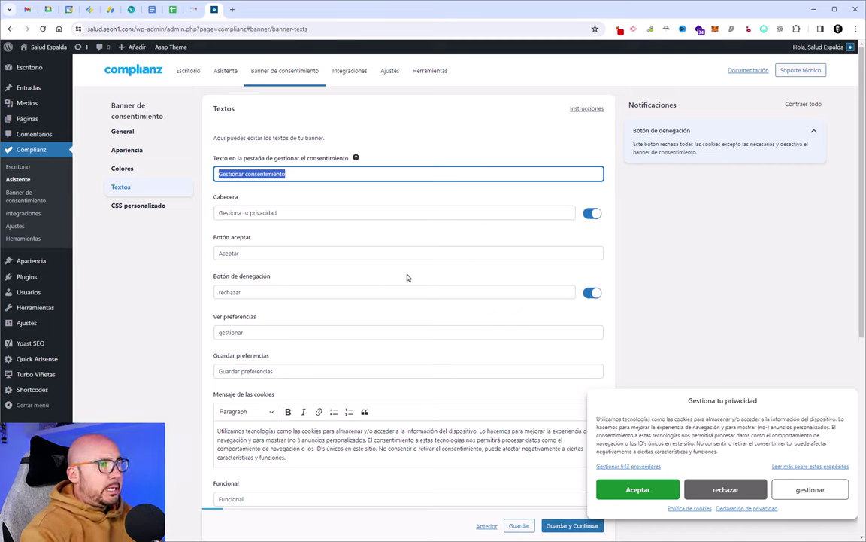
{"action": "triple_click", "coordinate": [722, 400]}
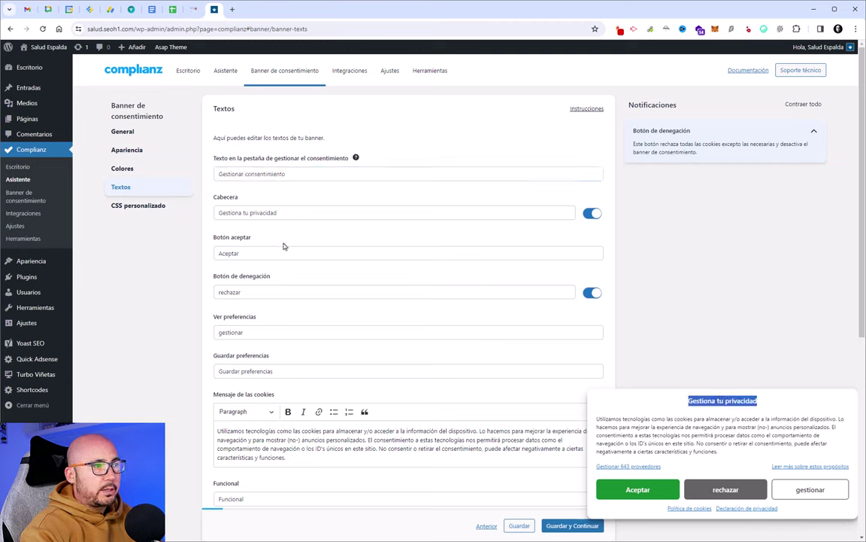
{"action": "triple_click", "coordinate": [250, 251]}
{"action": "type", "text": "ACEPART"}
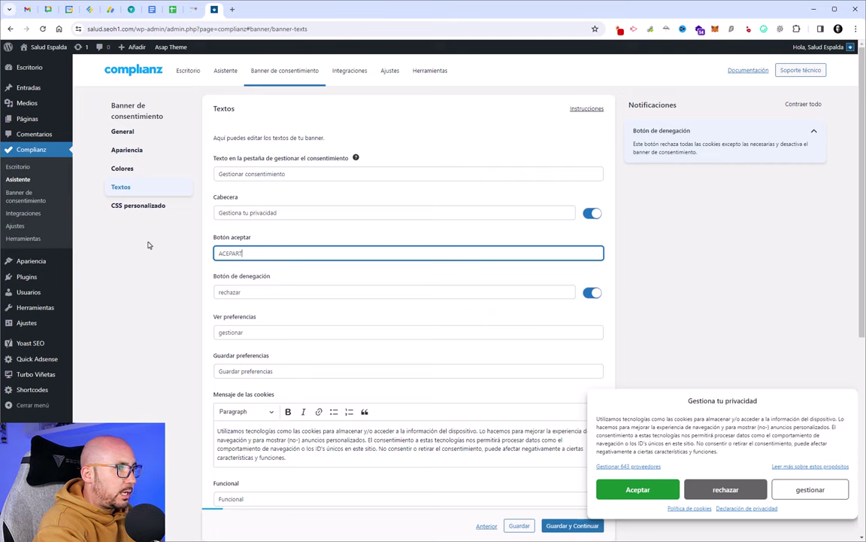
{"action": "type", "text": "A"}
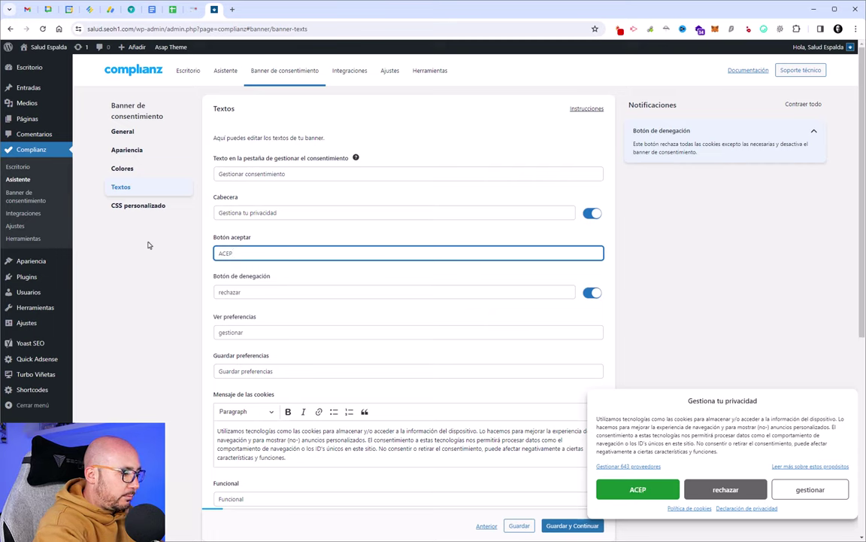
{"action": "left_click", "coordinate": [150, 249]}
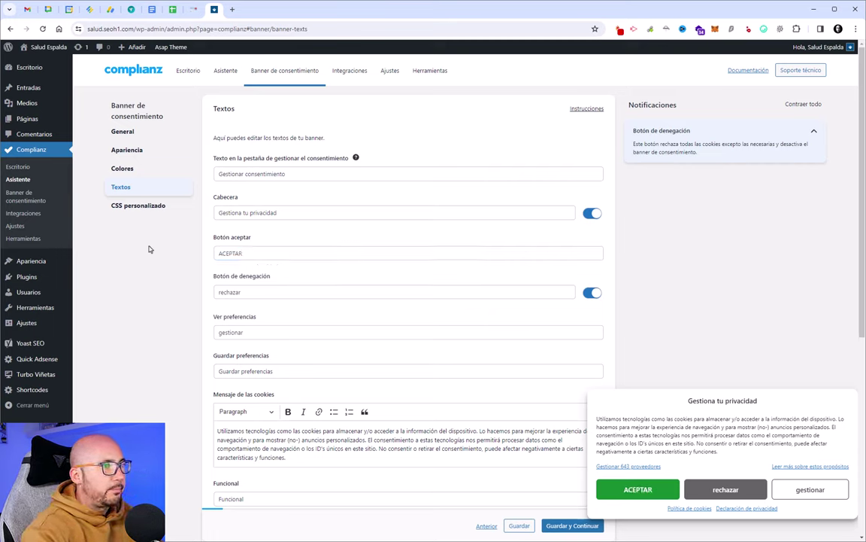
Review the rechazar and Funcional labels, then save the banner texts and settings.
{"action": "double_click", "coordinate": [278, 292]}
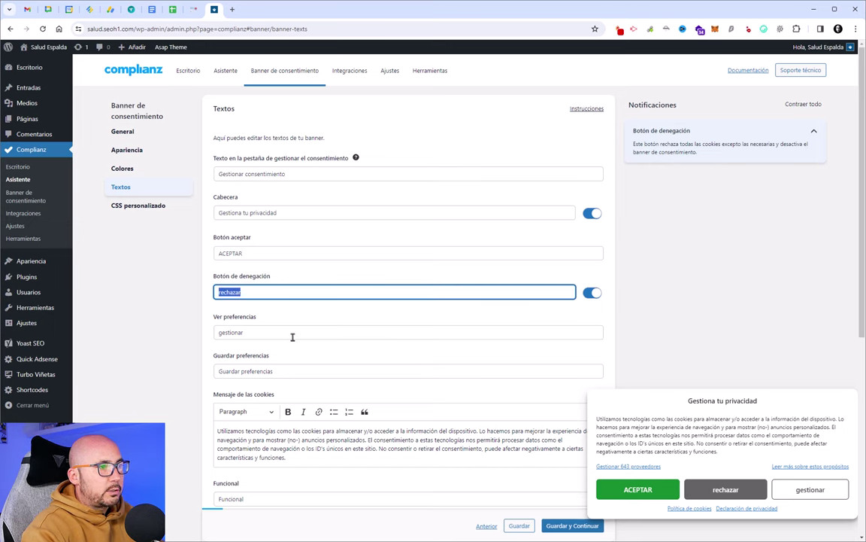
{"action": "scroll", "coordinate": [276, 319], "scroll_direction": "down", "scroll_amount": 1}
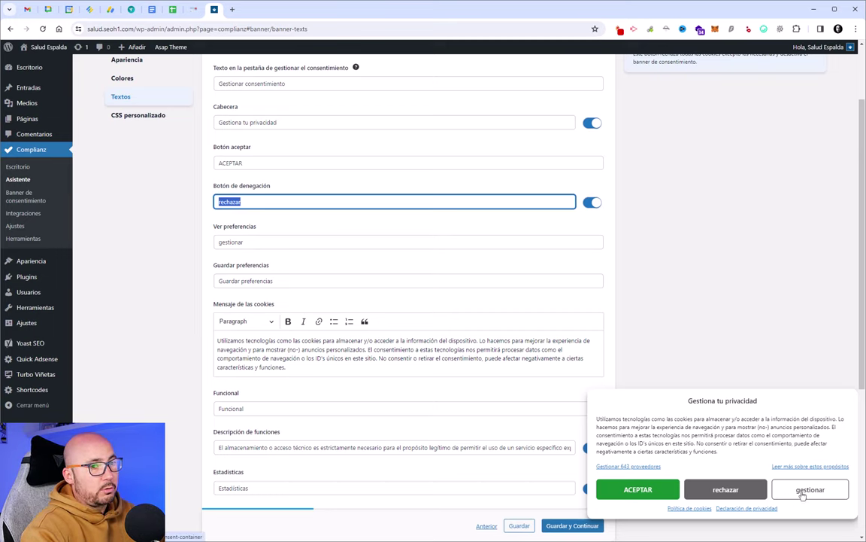
{"action": "scroll", "coordinate": [292, 303], "scroll_direction": "down", "scroll_amount": 3}
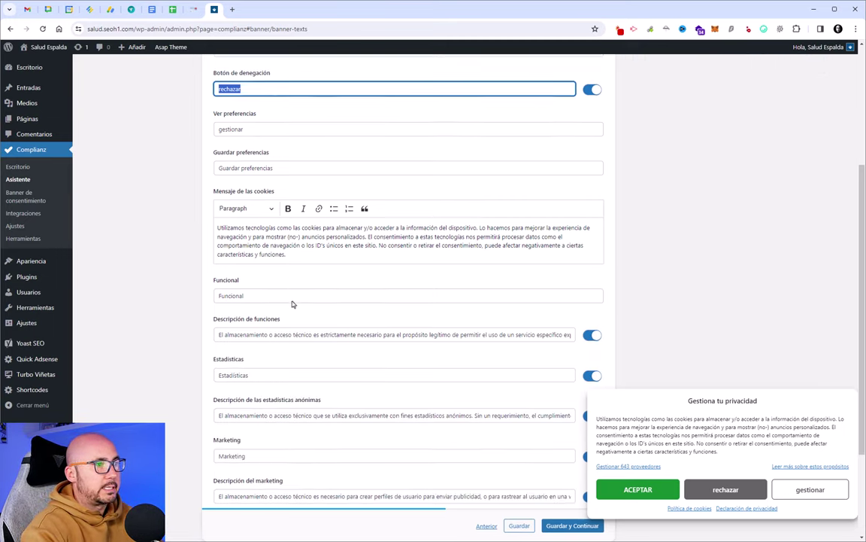
{"action": "scroll", "coordinate": [292, 302], "scroll_direction": "down", "scroll_amount": 2}
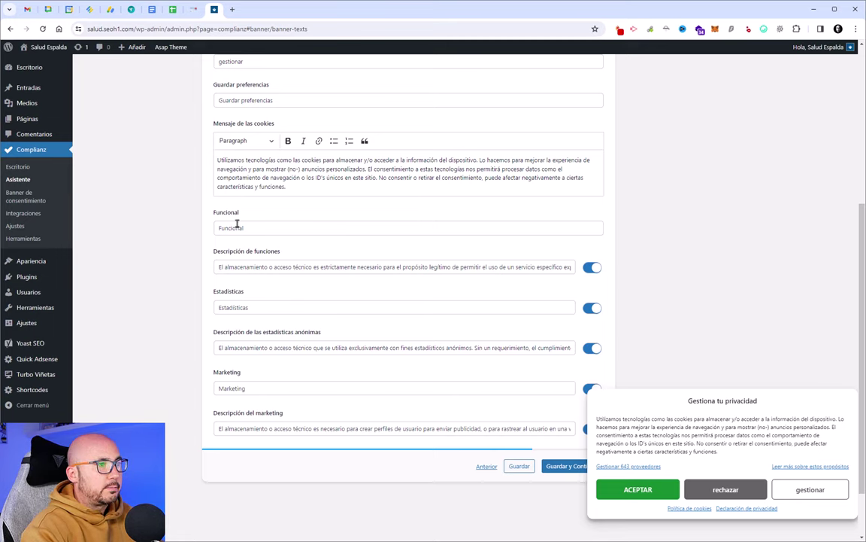
{"action": "left_click_drag", "start_coordinate": [267, 228], "coordinate": [195, 222]}
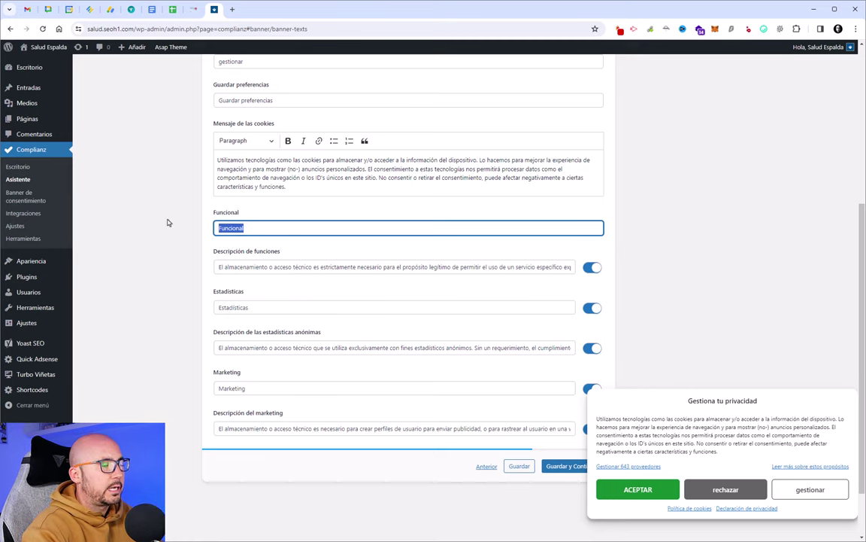
{"action": "left_click", "coordinate": [555, 466]}
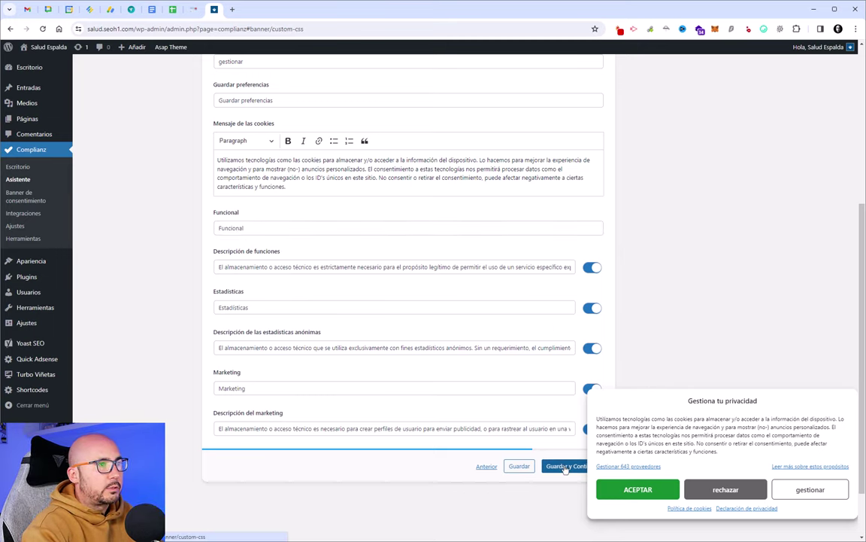
{"action": "left_click", "coordinate": [599, 301]}
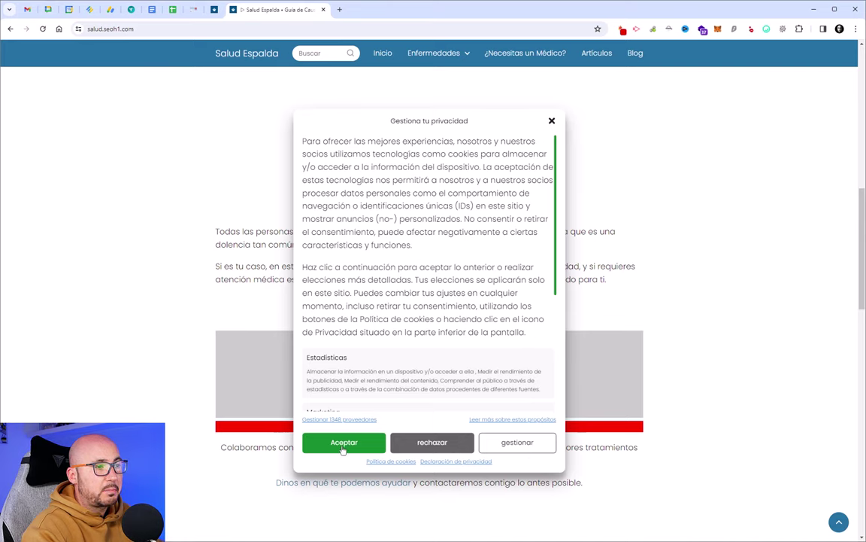
Use the live banner's gestionar link to reach the cookie policy's consent settings.
{"action": "left_click", "coordinate": [518, 444]}
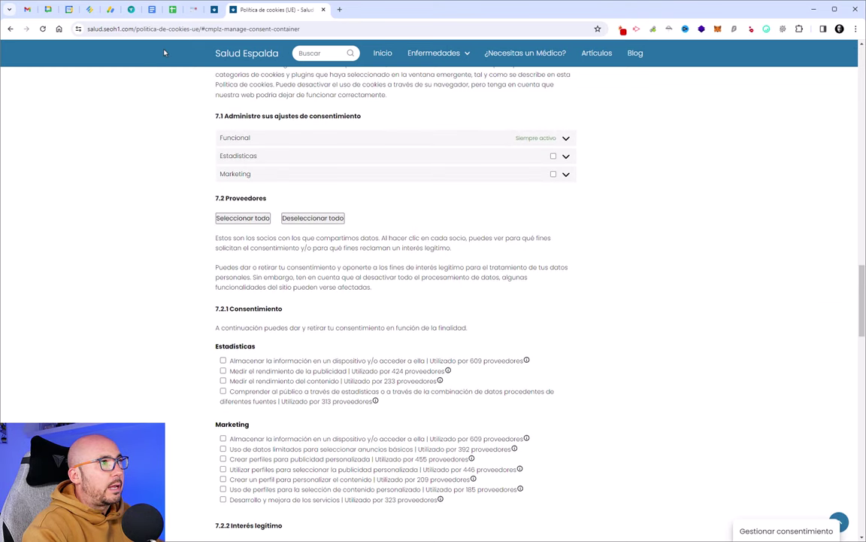
Expand the Estadísticas and Marketing consent descriptions on the cookie policy page.
{"action": "left_click_drag", "start_coordinate": [148, 28], "coordinate": [201, 28]}
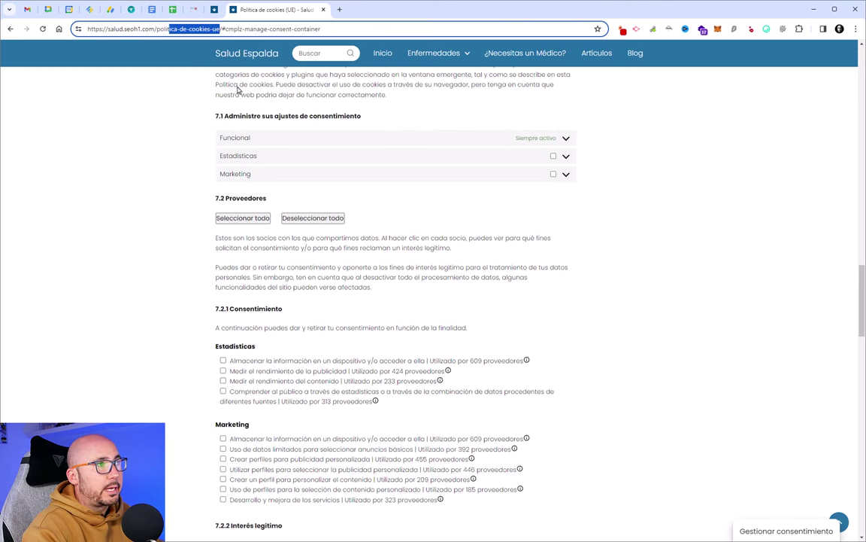
{"action": "scroll", "coordinate": [258, 188], "scroll_direction": "up", "scroll_amount": 1}
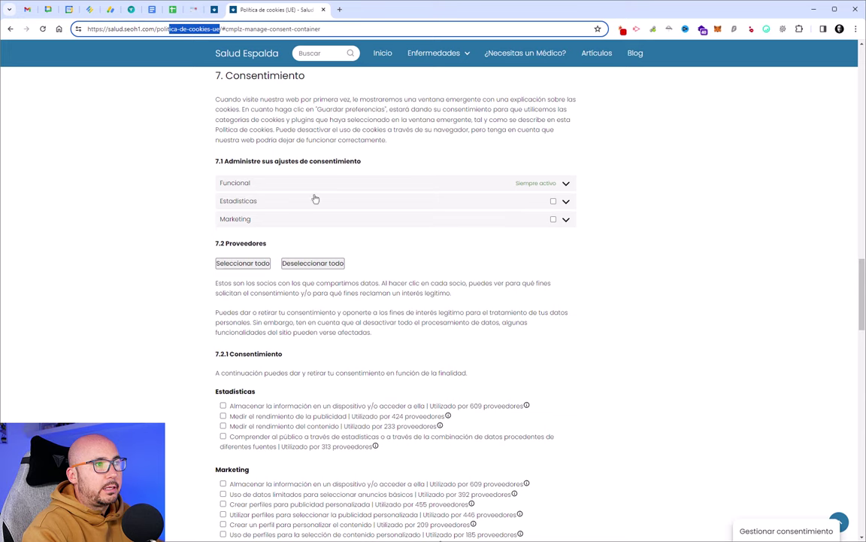
{"action": "left_click", "coordinate": [565, 202]}
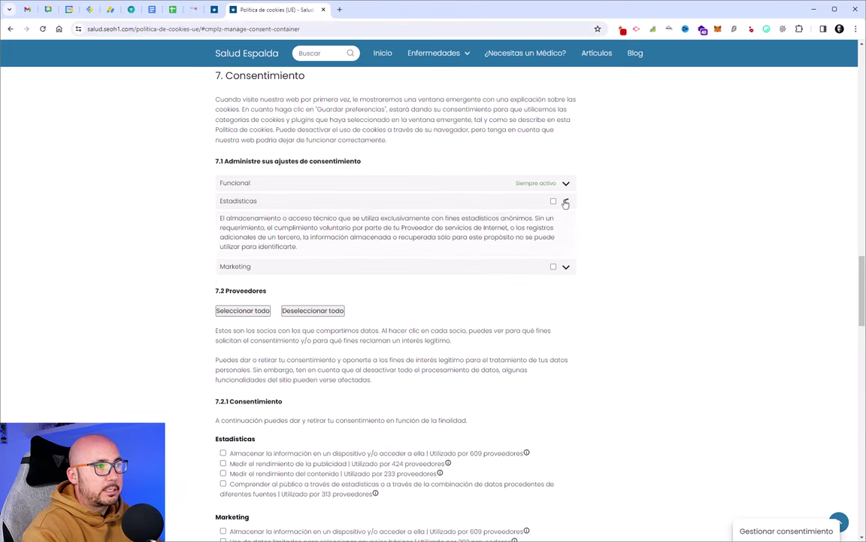
{"action": "double_click", "coordinate": [230, 204]}
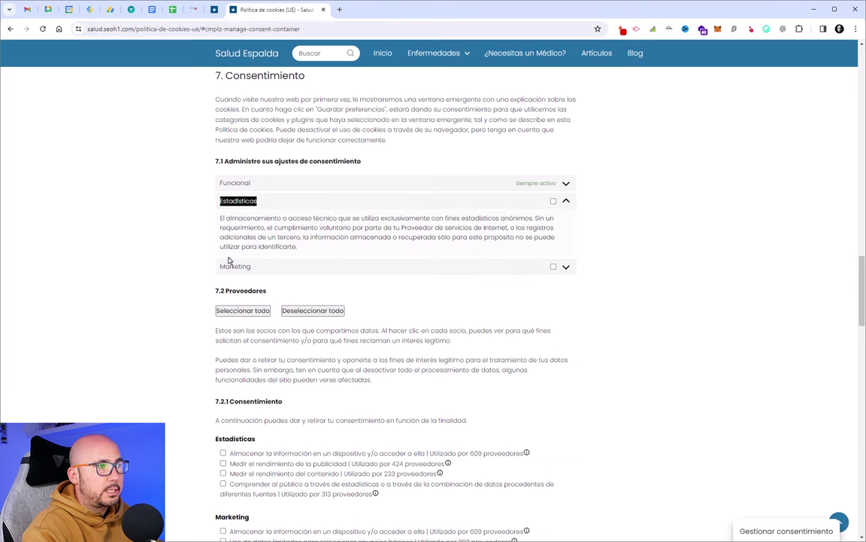
{"action": "left_click", "coordinate": [228, 263]}
{"action": "scroll", "coordinate": [234, 265], "scroll_direction": "down", "scroll_amount": 2}
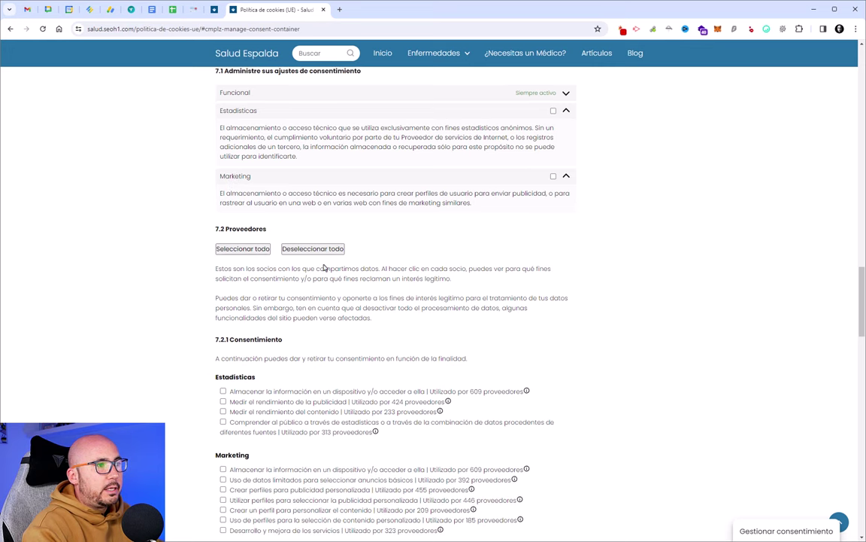
{"action": "scroll", "coordinate": [323, 267], "scroll_direction": "down", "scroll_amount": 4}
{"action": "scroll", "coordinate": [258, 172], "scroll_direction": "down", "scroll_amount": 14}
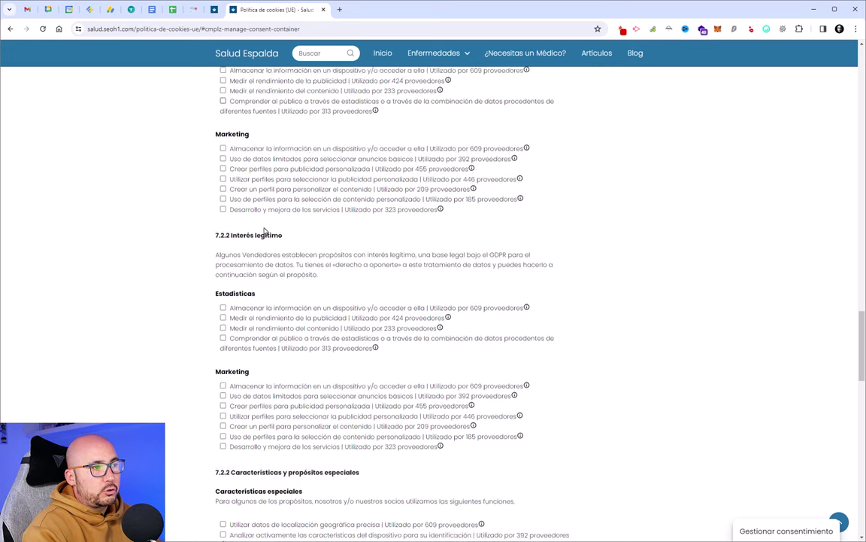
{"action": "scroll", "coordinate": [242, 224], "scroll_direction": "down", "scroll_amount": 3}
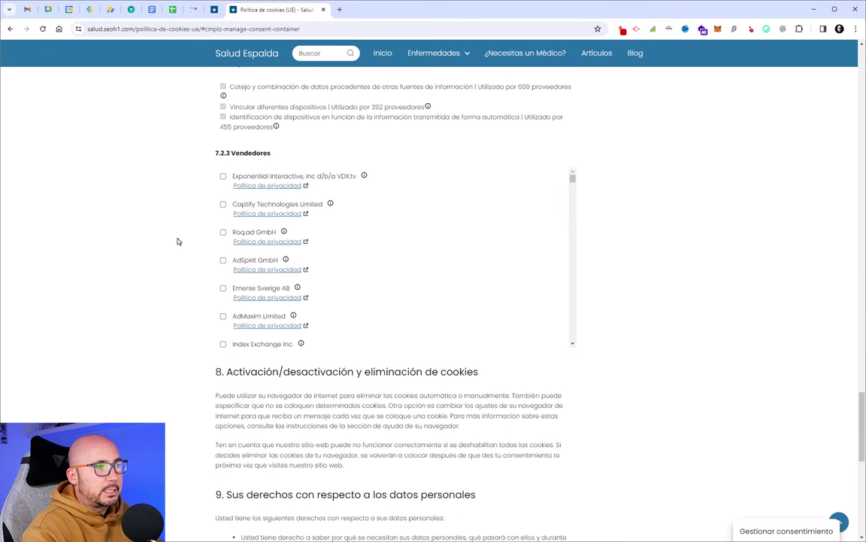
{"action": "scroll", "coordinate": [319, 226], "scroll_direction": "down", "scroll_amount": 10}
{"action": "scroll", "coordinate": [322, 230], "scroll_direction": "down", "scroll_amount": 3}
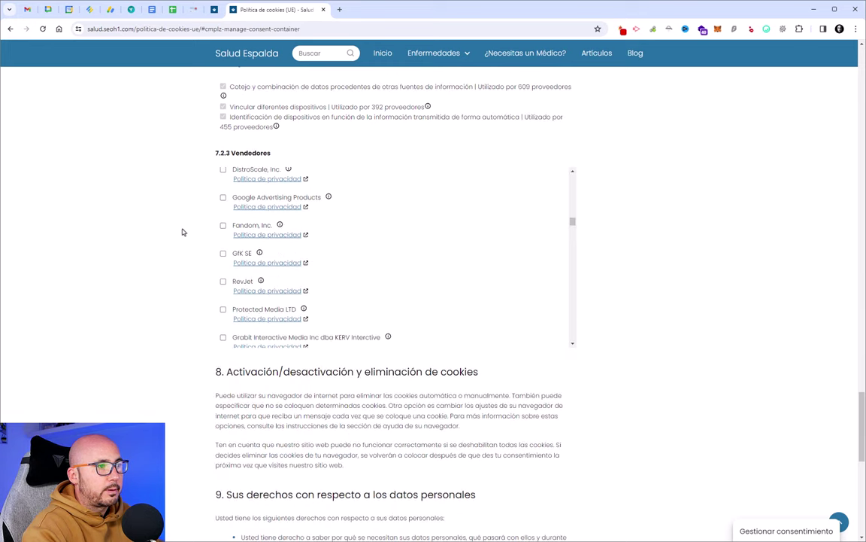
{"action": "scroll", "coordinate": [82, 233], "scroll_direction": "down", "scroll_amount": 10}
Scroll through the policy and inspect the table of cookies Complianz itself sets.
{"action": "left_click_drag", "start_coordinate": [194, 220], "coordinate": [492, 331]}
{"action": "left_click", "coordinate": [166, 241]}
{"action": "scroll", "coordinate": [167, 241], "scroll_direction": "up", "scroll_amount": 15}
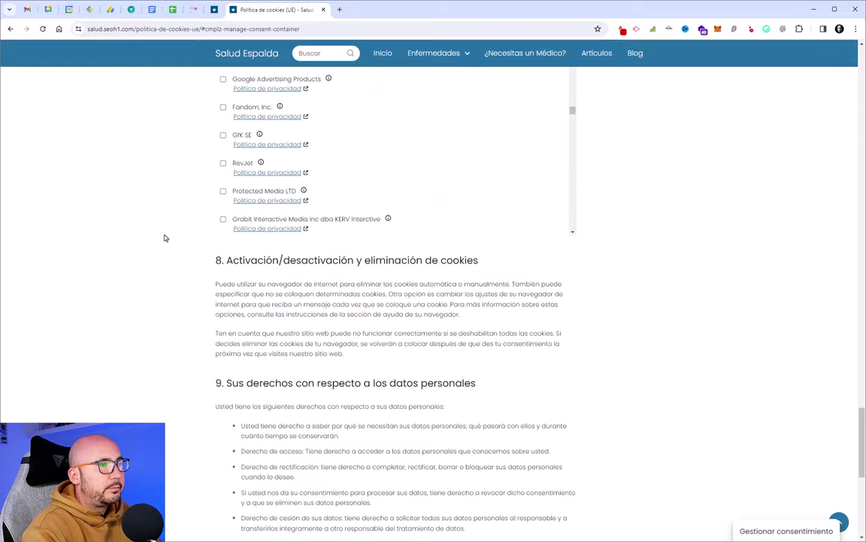
{"action": "scroll", "coordinate": [164, 238], "scroll_direction": "up", "scroll_amount": 10}
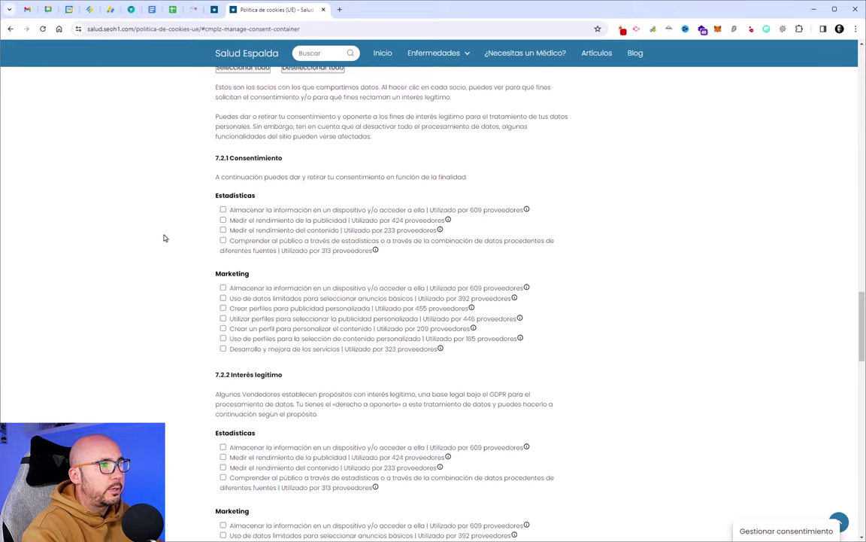
{"action": "scroll", "coordinate": [470, 351], "scroll_direction": "down", "scroll_amount": 2}
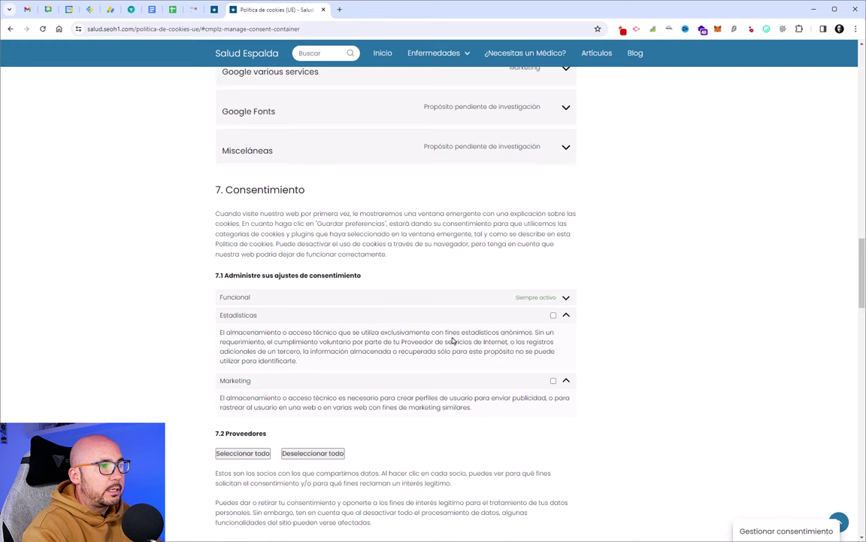
{"action": "left_click", "coordinate": [566, 315]}
{"action": "scroll", "coordinate": [466, 256], "scroll_direction": "up", "scroll_amount": 5}
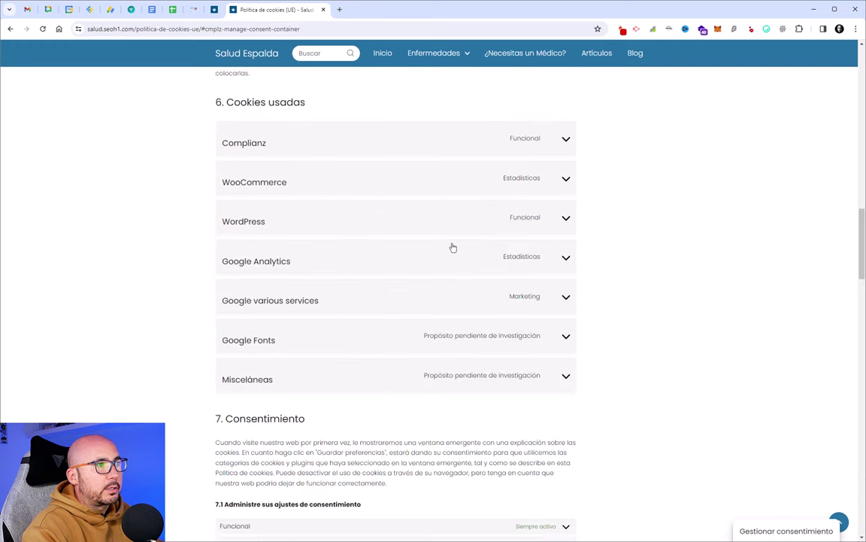
{"action": "left_click", "coordinate": [566, 268]}
{"action": "scroll", "coordinate": [450, 237], "scroll_direction": "down", "scroll_amount": 2}
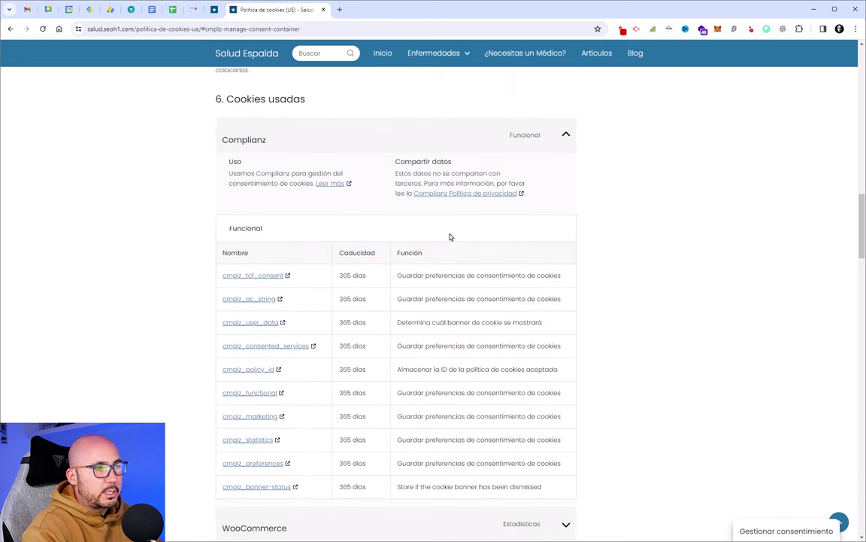
{"action": "left_click", "coordinate": [566, 136]}
{"action": "scroll", "coordinate": [399, 244], "scroll_direction": "down", "scroll_amount": 3}
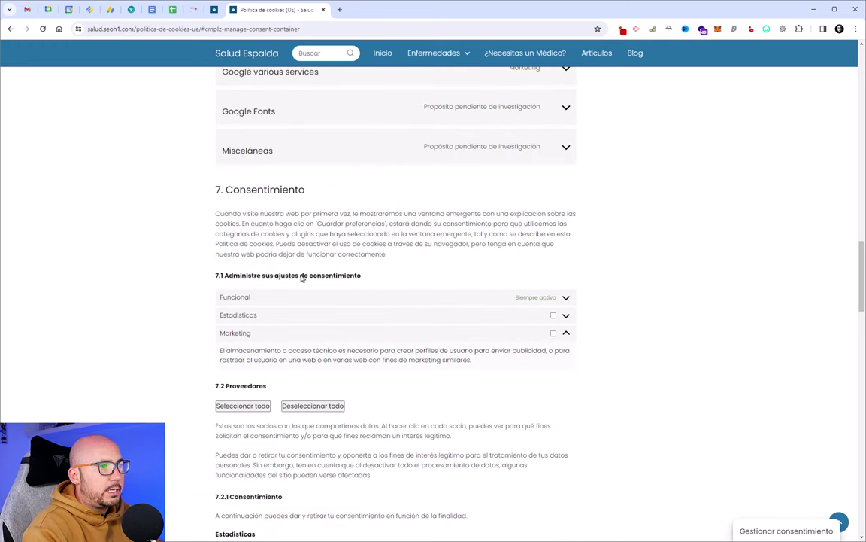
Tick Estadísticas, accept all cookies in the consent dialog, and return to the homepage.
{"action": "left_click", "coordinate": [553, 317]}
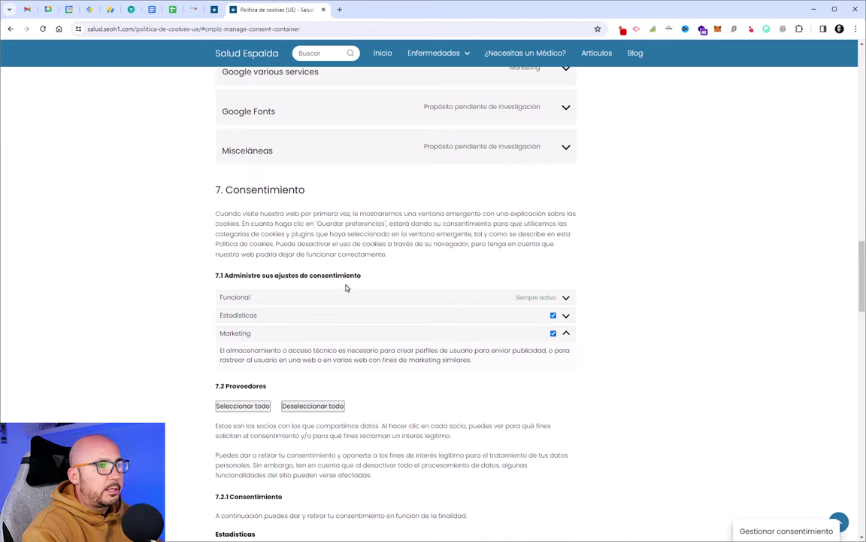
{"action": "left_click", "coordinate": [774, 532]}
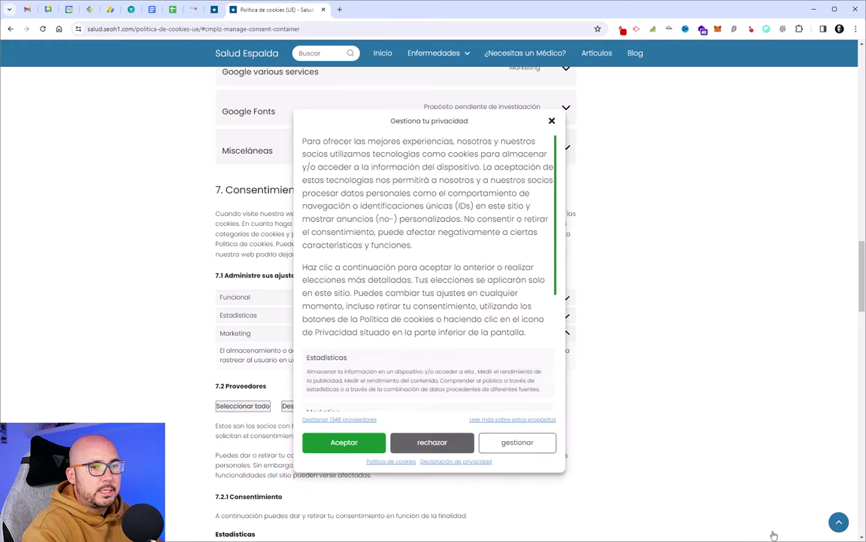
{"action": "left_click", "coordinate": [346, 443]}
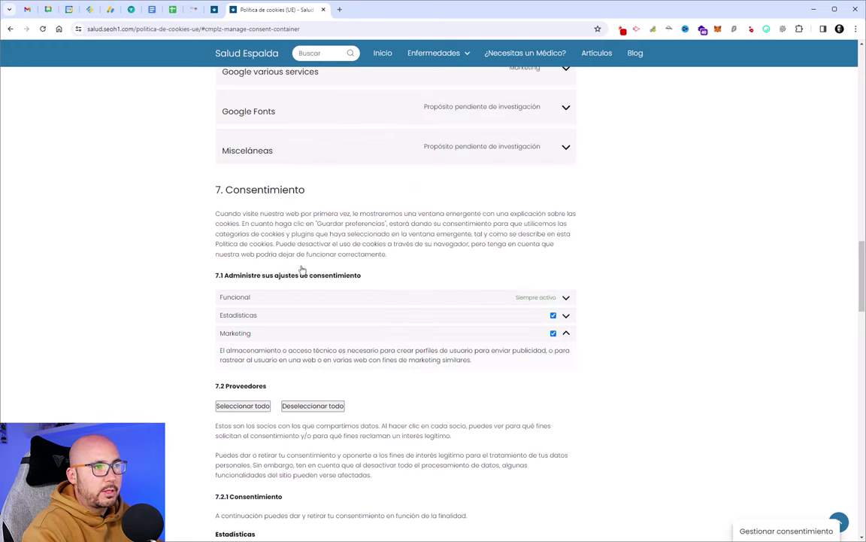
{"action": "scroll", "coordinate": [279, 217], "scroll_direction": "up", "scroll_amount": 3}
{"action": "scroll", "coordinate": [279, 217], "scroll_direction": "up", "scroll_amount": 15}
{"action": "left_click", "coordinate": [245, 60]}
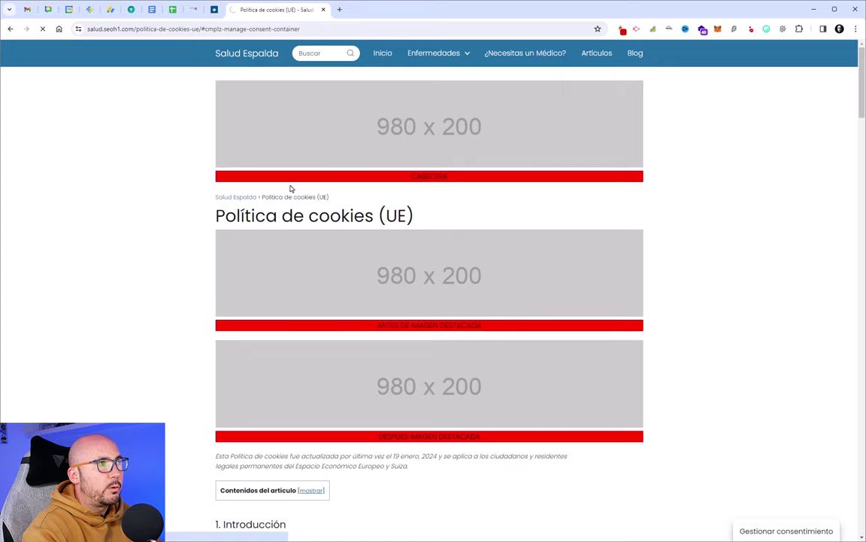
Reopen the site's privacy consent dialog from the homepage and reject optional cookies.
{"action": "scroll", "coordinate": [155, 199], "scroll_direction": "down", "scroll_amount": 5}
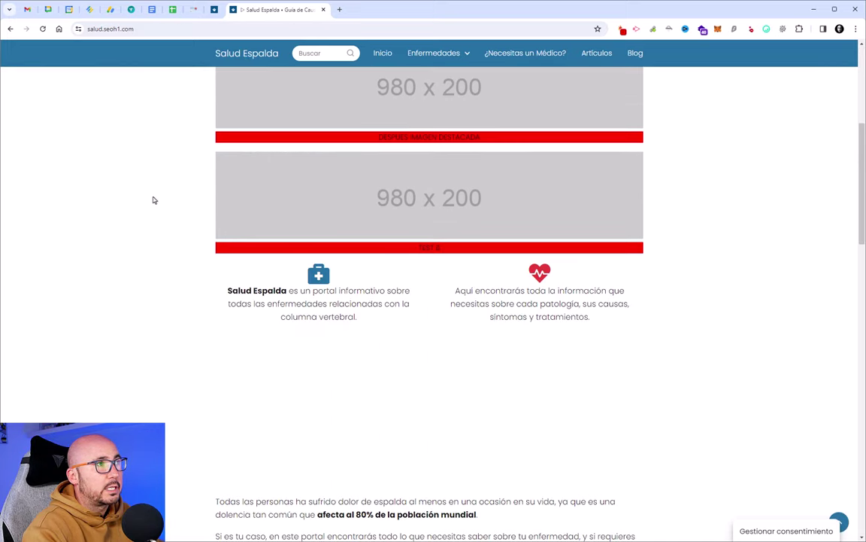
{"action": "scroll", "coordinate": [152, 199], "scroll_direction": "down", "scroll_amount": 2}
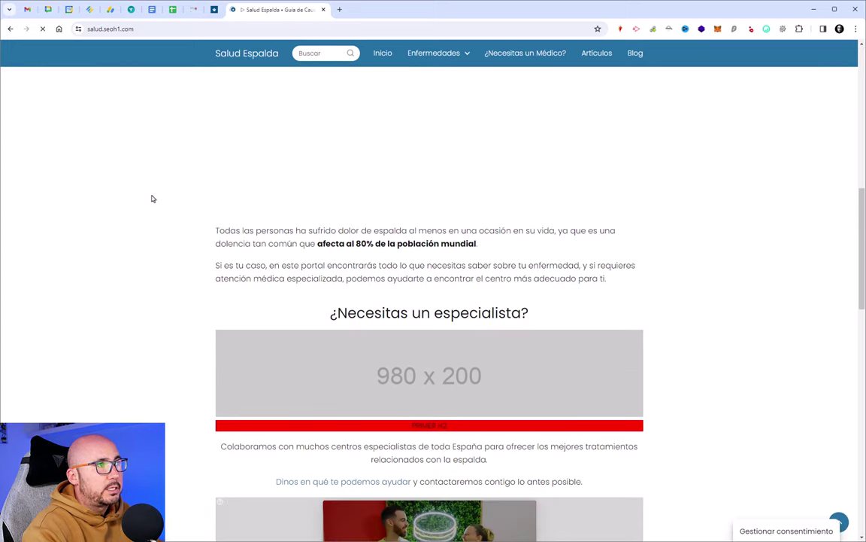
{"action": "scroll", "coordinate": [202, 229], "scroll_direction": "up", "scroll_amount": 5}
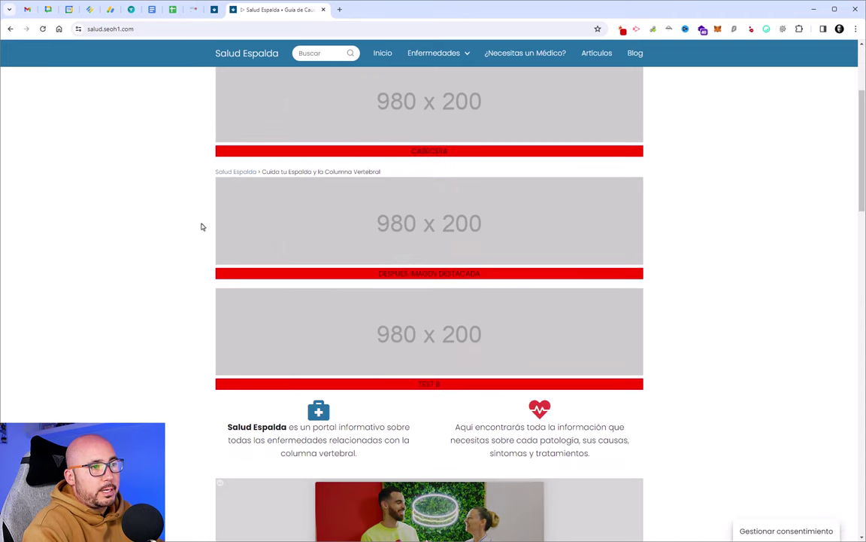
{"action": "scroll", "coordinate": [690, 404], "scroll_direction": "down", "scroll_amount": 2}
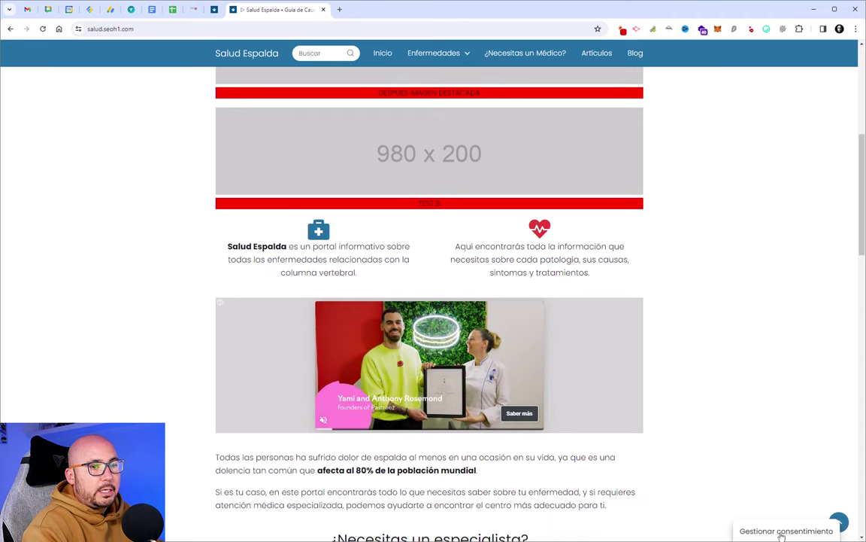
{"action": "left_click", "coordinate": [789, 530]}
{"action": "left_click", "coordinate": [440, 443]}
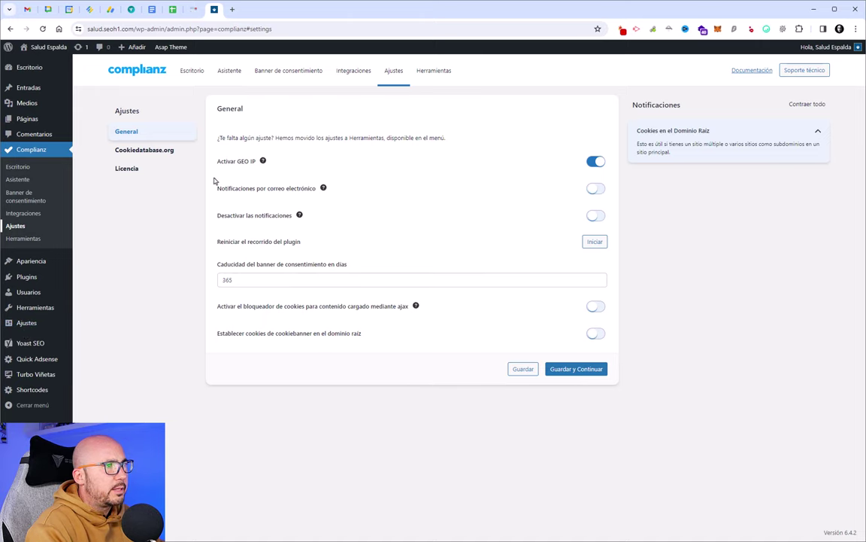
Set Cookiedatabase.org hyperlinking of cookie names to No, save, and open Integraciones Servicios.
{"action": "left_click", "coordinate": [144, 149]}
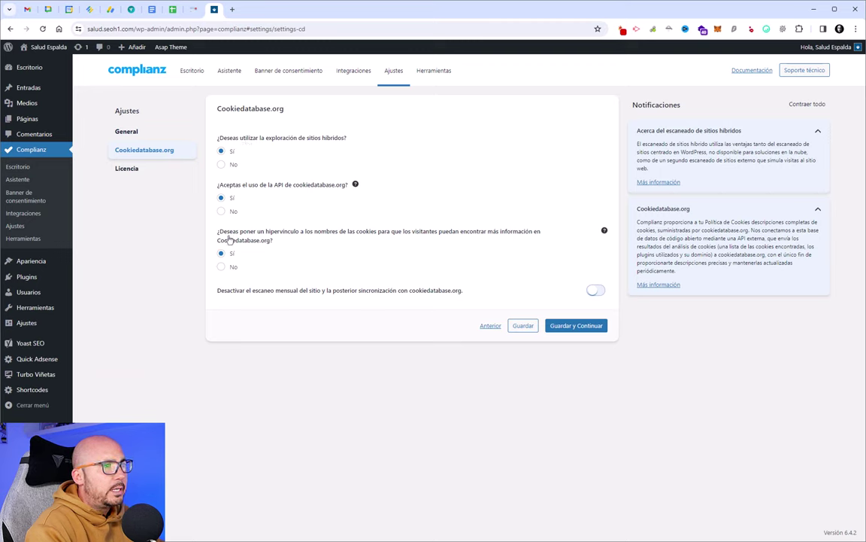
{"action": "left_click", "coordinate": [222, 267]}
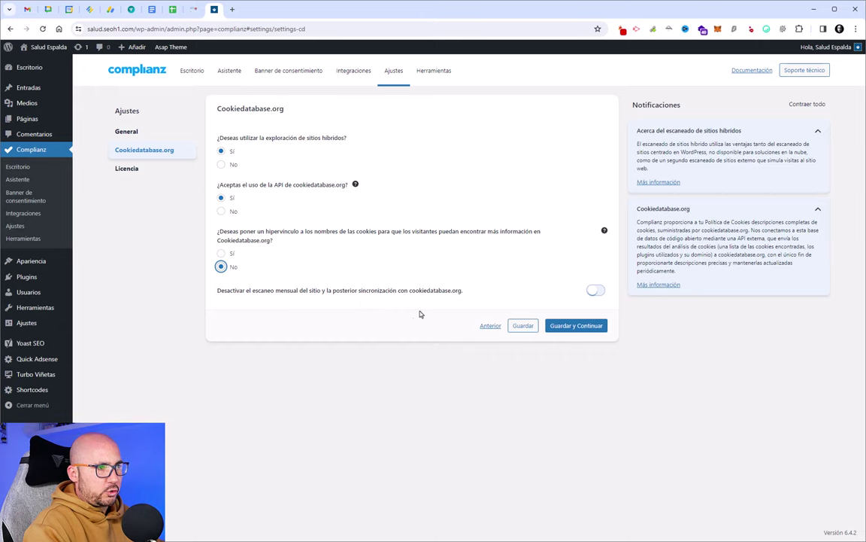
{"action": "left_click", "coordinate": [579, 327]}
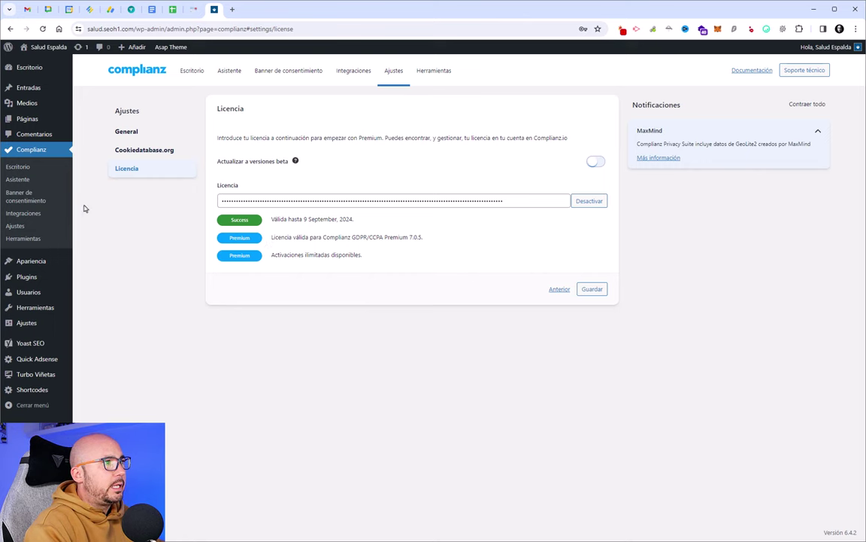
{"action": "left_click", "coordinate": [33, 214]}
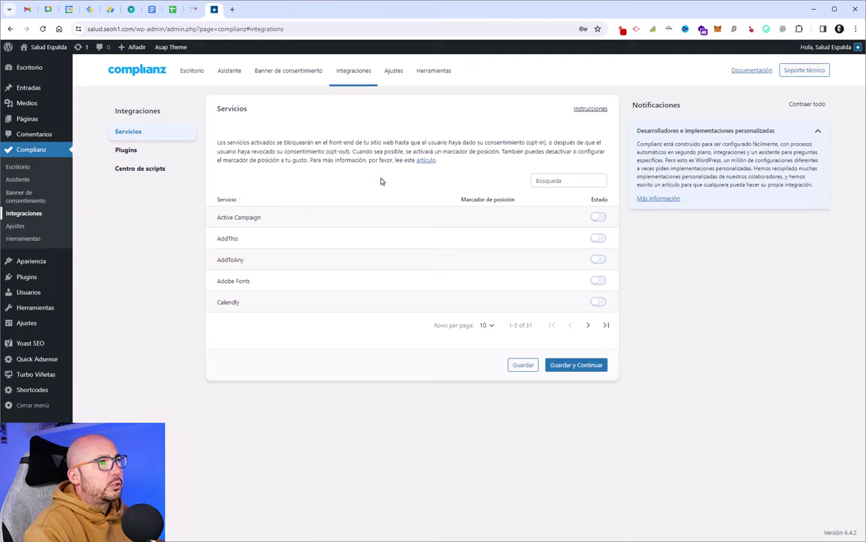
Set the Servicios table to show 25 rows per page.
{"action": "left_click", "coordinate": [486, 325]}
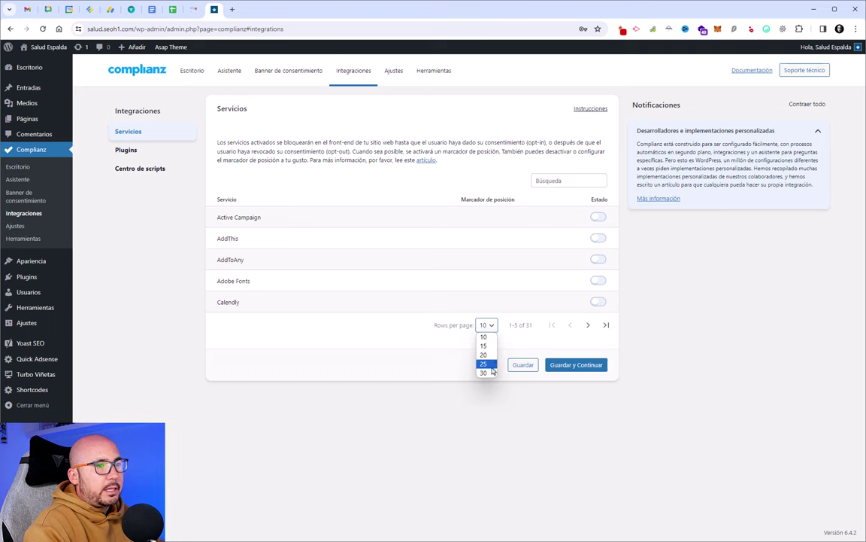
{"action": "left_click", "coordinate": [489, 367]}
{"action": "scroll", "coordinate": [467, 326], "scroll_direction": "down", "scroll_amount": 2}
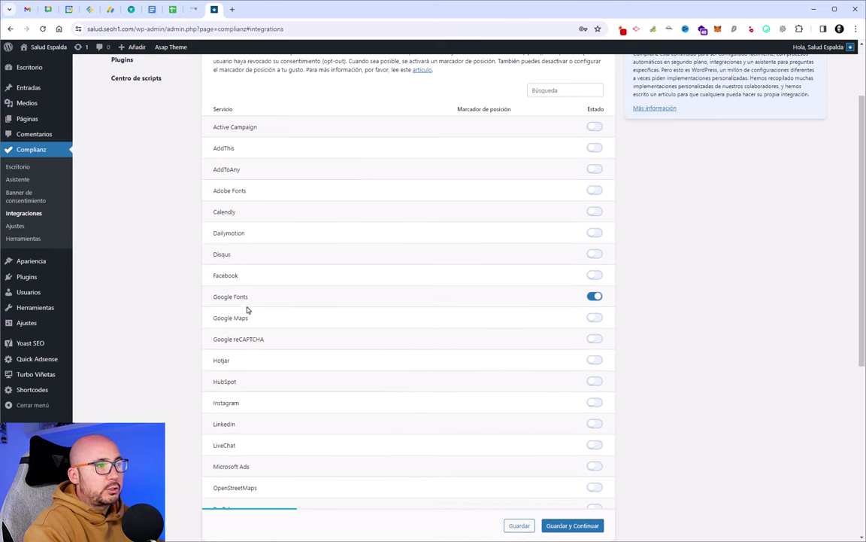
Review the listed services and bring up the Integraciones Plugins panel.
{"action": "scroll", "coordinate": [512, 280], "scroll_direction": "down", "scroll_amount": 2}
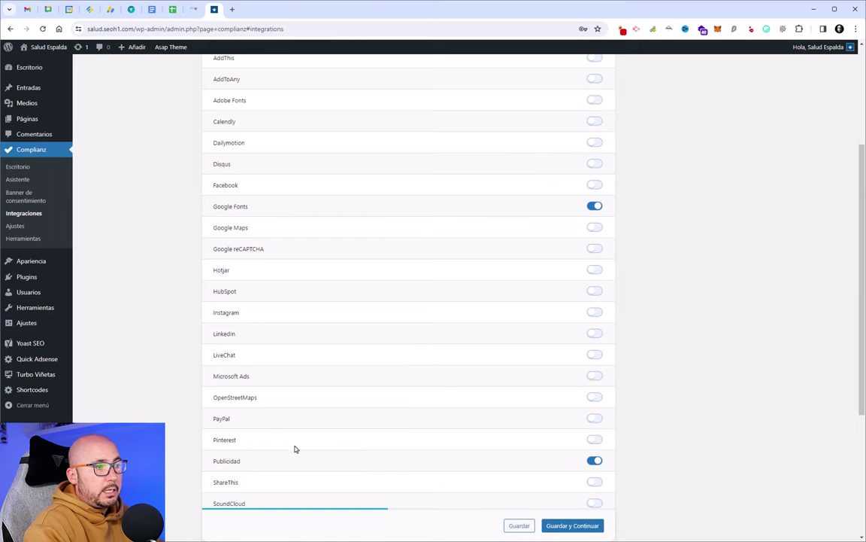
{"action": "scroll", "coordinate": [387, 436], "scroll_direction": "down", "scroll_amount": 3}
{"action": "scroll", "coordinate": [379, 395], "scroll_direction": "up", "scroll_amount": 5}
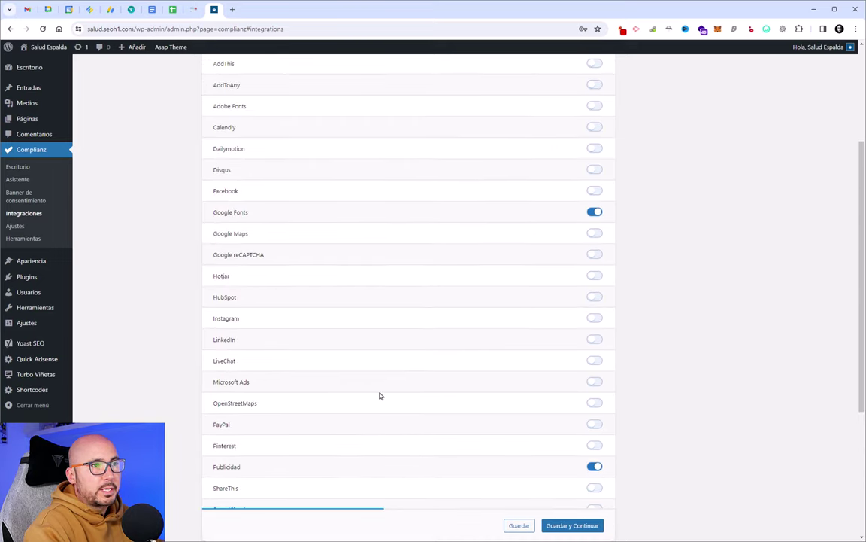
{"action": "scroll", "coordinate": [379, 395], "scroll_direction": "down", "scroll_amount": 4}
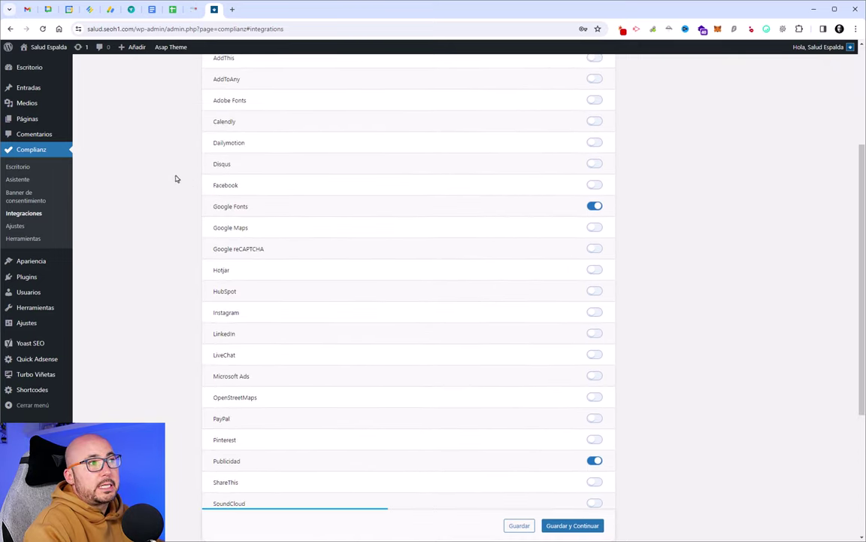
{"action": "scroll", "coordinate": [394, 225], "scroll_direction": "up", "scroll_amount": 3}
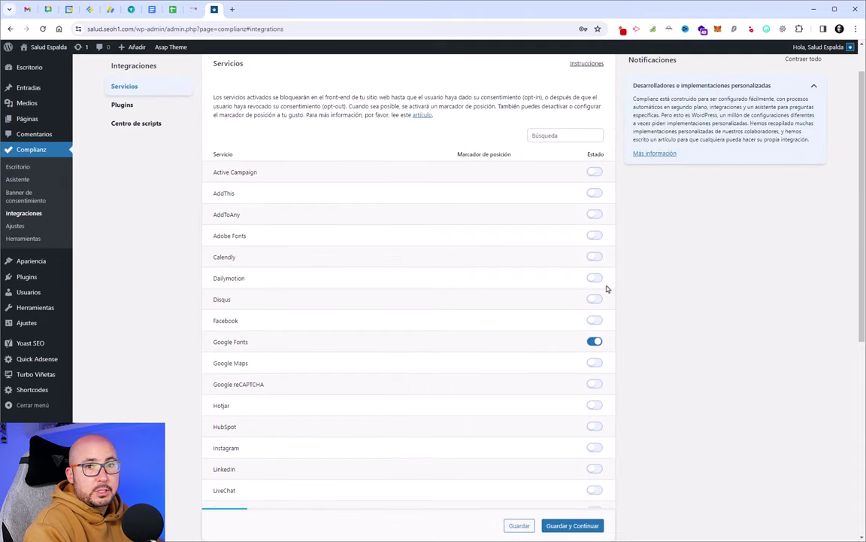
{"action": "scroll", "coordinate": [279, 207], "scroll_direction": "up", "scroll_amount": 1}
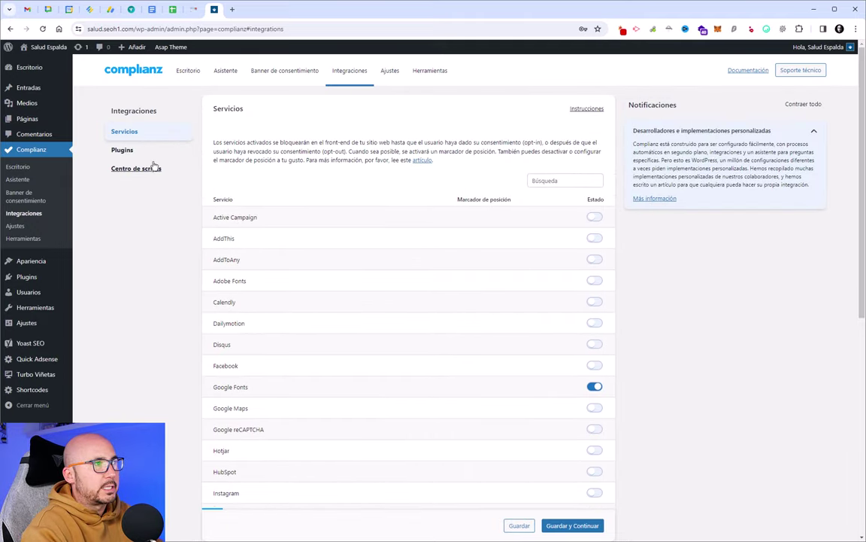
{"action": "left_click", "coordinate": [130, 149]}
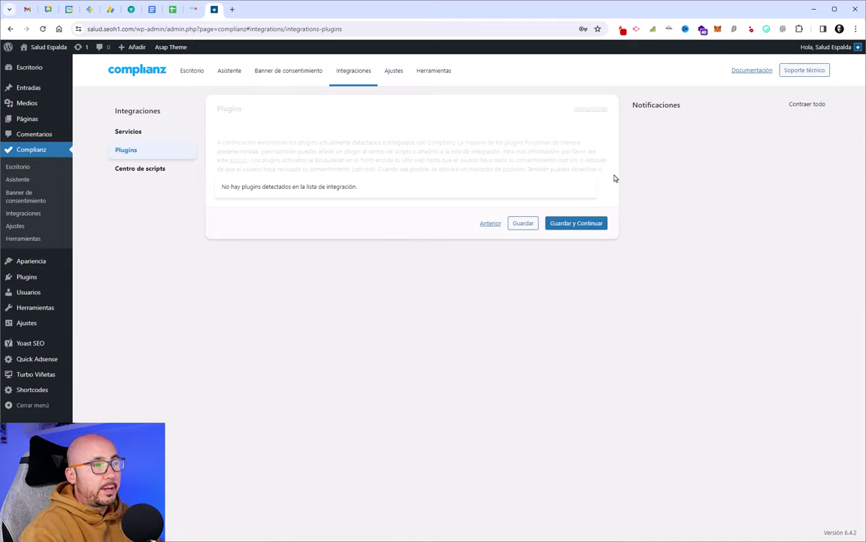
{"action": "left_click", "coordinate": [156, 169]}
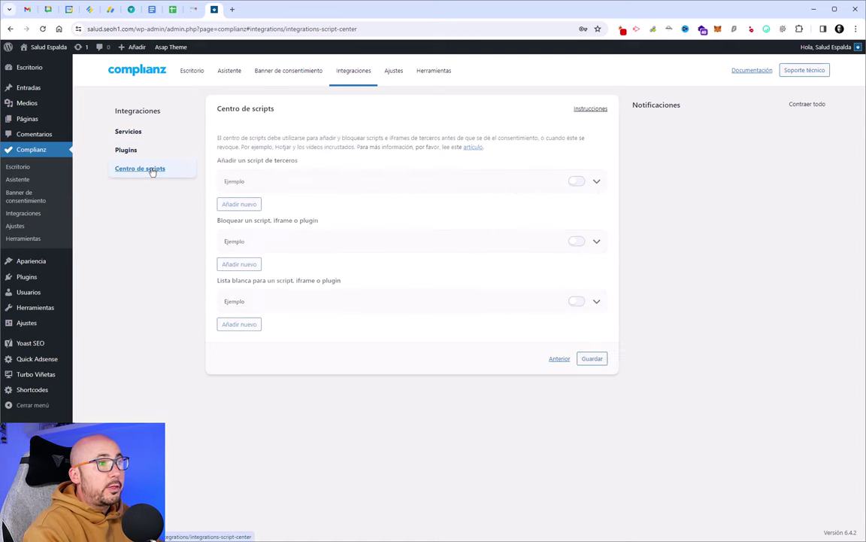
{"action": "left_click", "coordinate": [597, 242]}
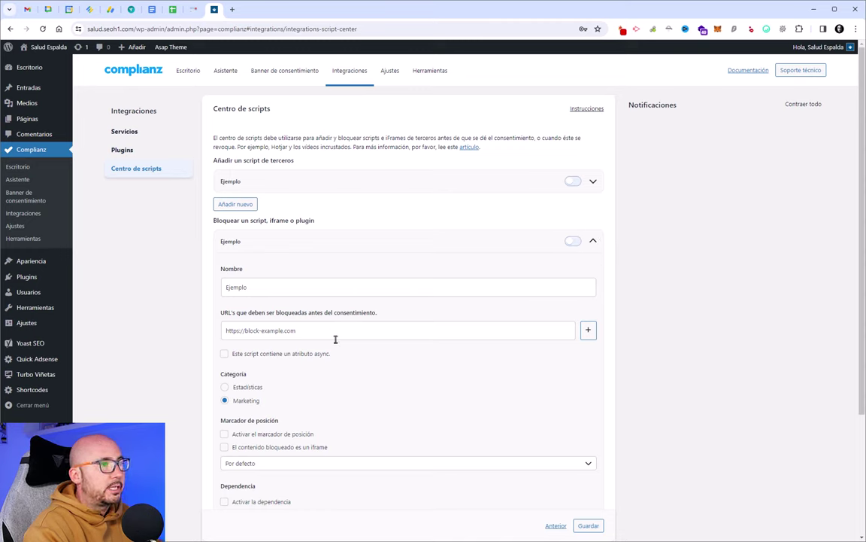
{"action": "left_click", "coordinate": [593, 181]}
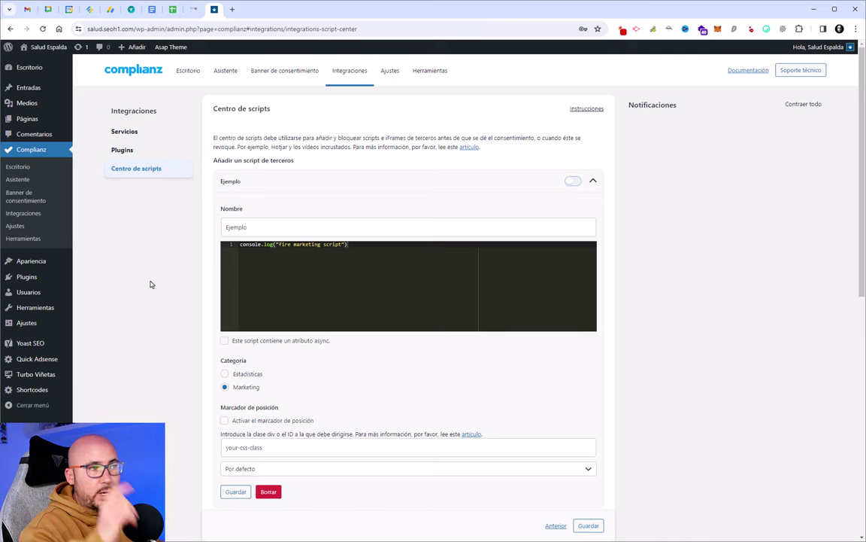
{"action": "left_click", "coordinate": [594, 181]}
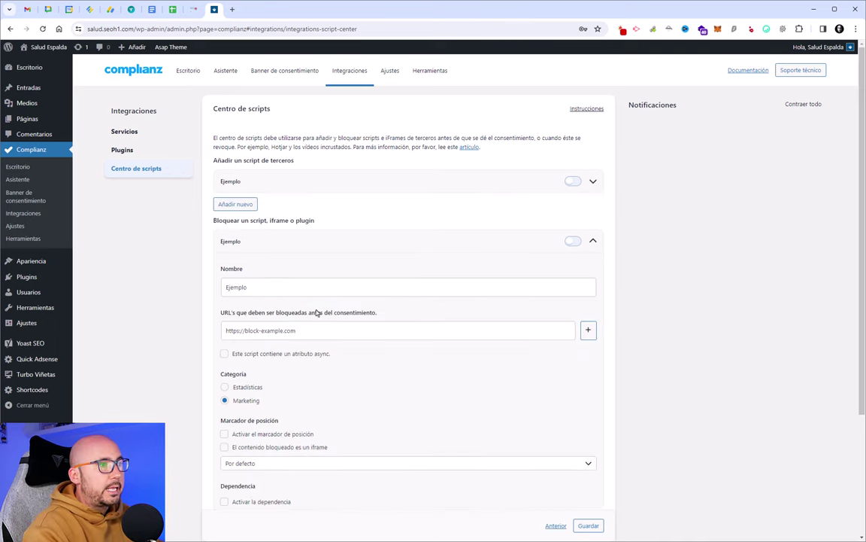
{"action": "left_click_drag", "start_coordinate": [345, 333], "coordinate": [148, 320]}
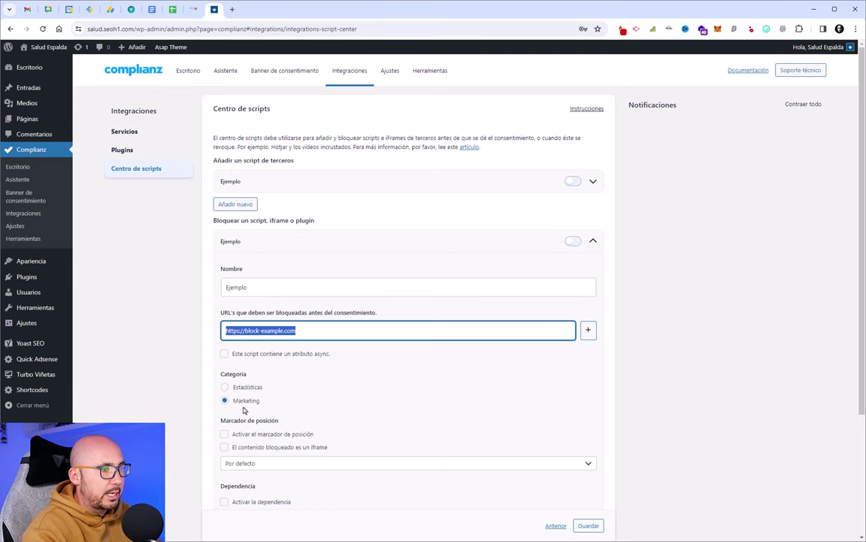
Check the placeholder type options for the Ejemplo blocked script.
{"action": "scroll", "coordinate": [284, 426], "scroll_direction": "down", "scroll_amount": 2}
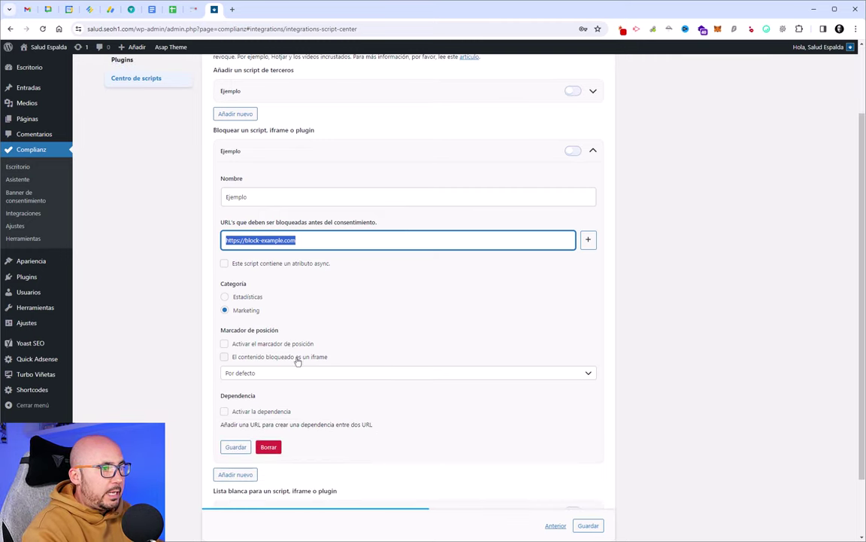
{"action": "scroll", "coordinate": [213, 364], "scroll_direction": "down", "scroll_amount": 1}
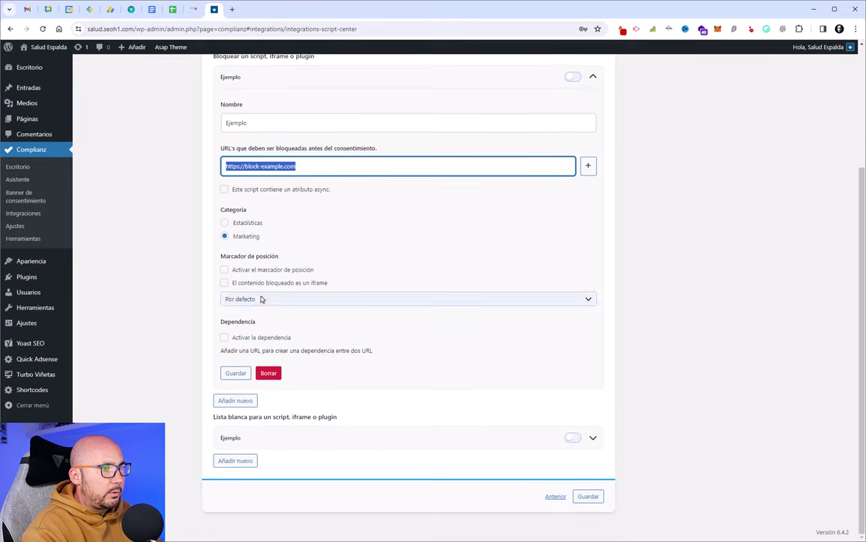
{"action": "left_click", "coordinate": [313, 302]}
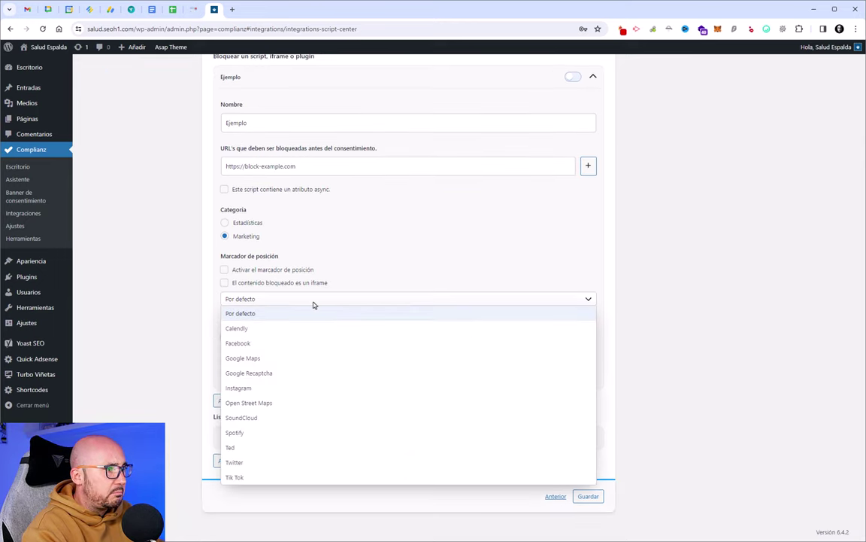
{"action": "left_click", "coordinate": [162, 312]}
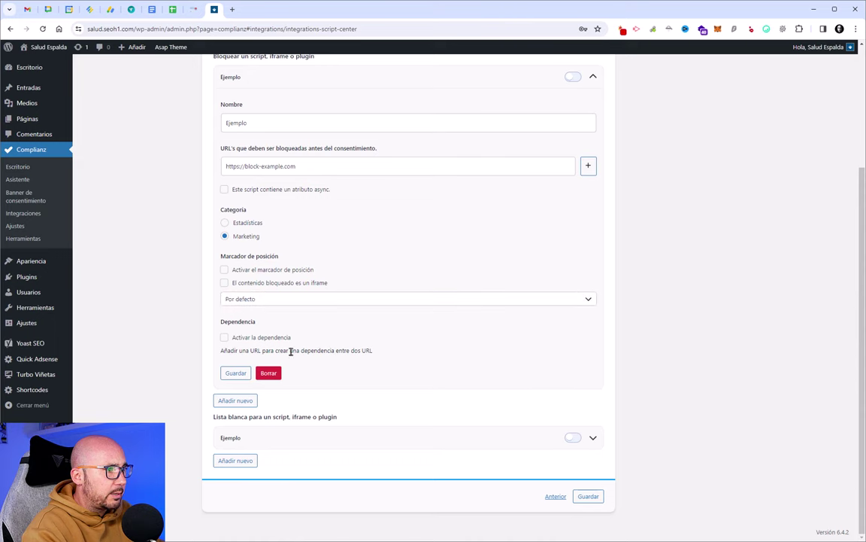
{"action": "scroll", "coordinate": [391, 376], "scroll_direction": "up", "scroll_amount": 3}
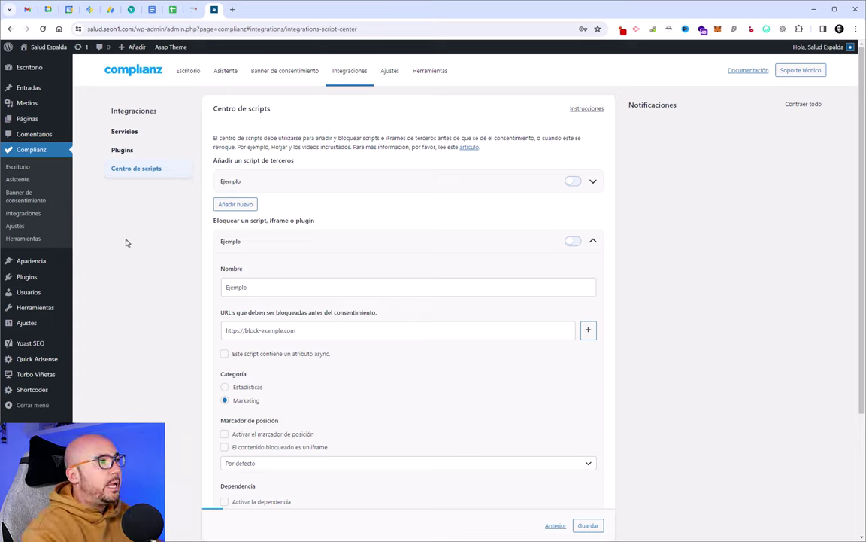
Return to the Complianz dashboard and open the live Salud Espalda site in a new tab.
{"action": "left_click", "coordinate": [24, 155]}
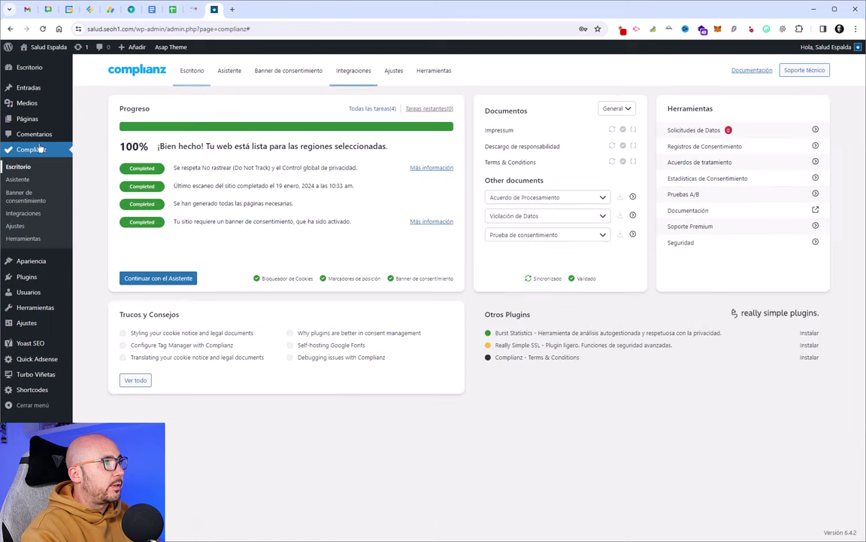
{"action": "middle_click", "coordinate": [54, 51]}
{"action": "left_click", "coordinate": [264, 12]}
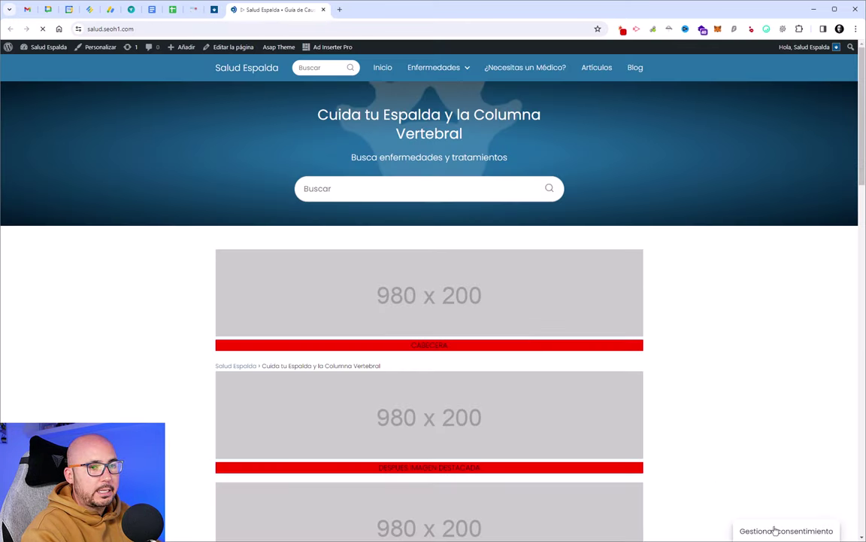
Go from Gestionar consentimiento to the consent section of the Política de cookies (UE) page.
{"action": "left_click", "coordinate": [774, 528]}
{"action": "left_click", "coordinate": [527, 445]}
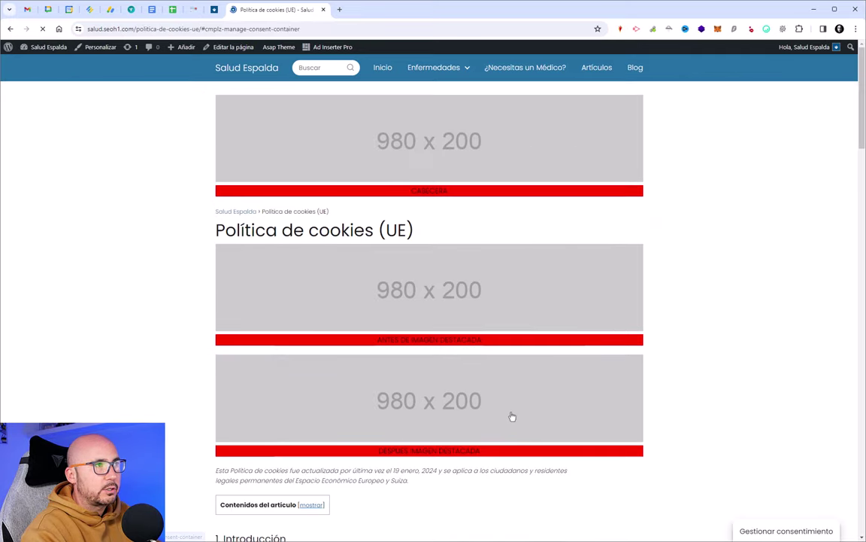
{"action": "scroll", "coordinate": [404, 304], "scroll_direction": "down", "scroll_amount": 5}
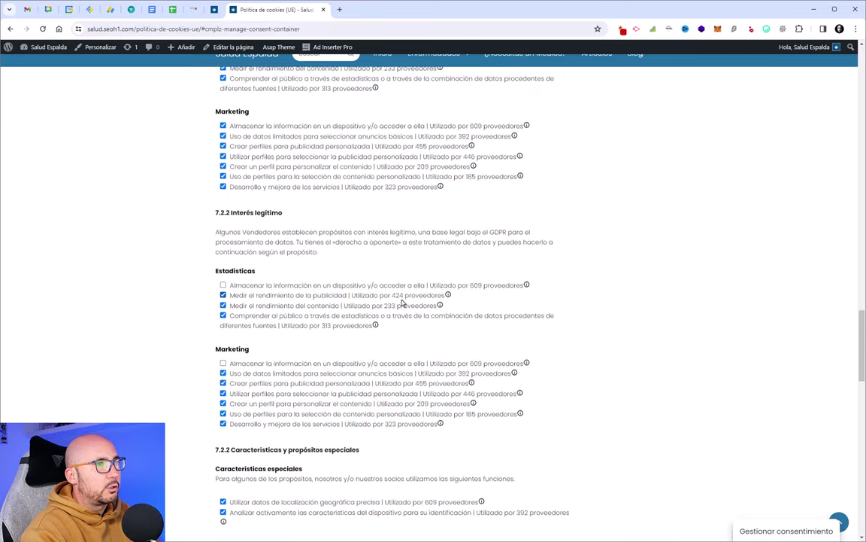
{"action": "scroll", "coordinate": [404, 304], "scroll_direction": "up", "scroll_amount": 20}
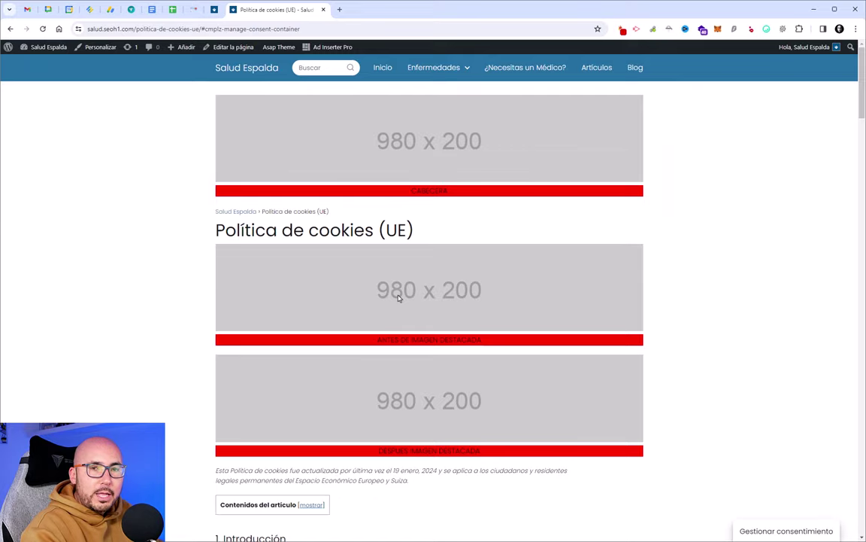